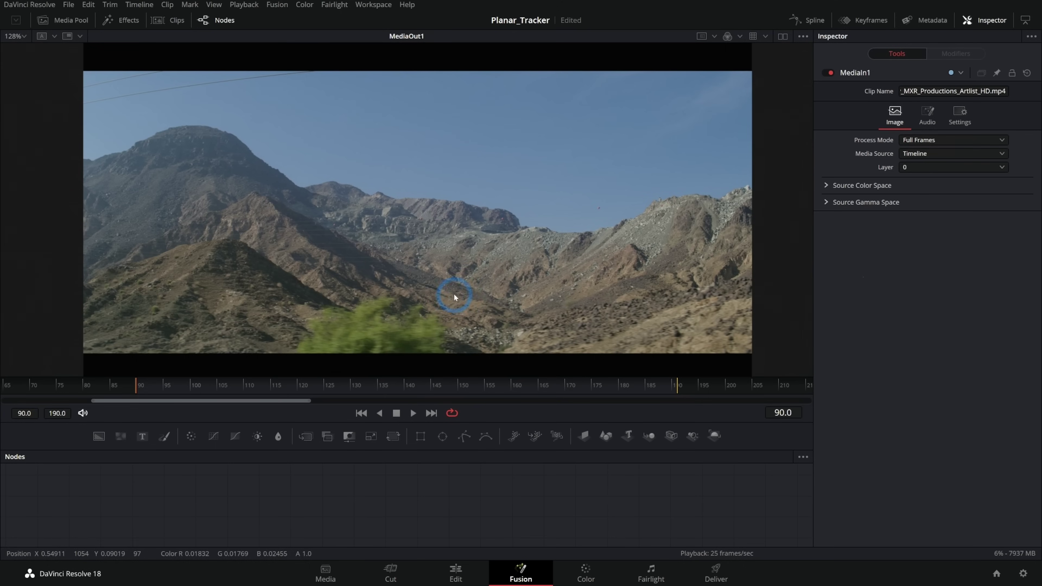
- Play, pause and scrub through the mountain shot to review its motion, settling on frame 158
click(412, 413)
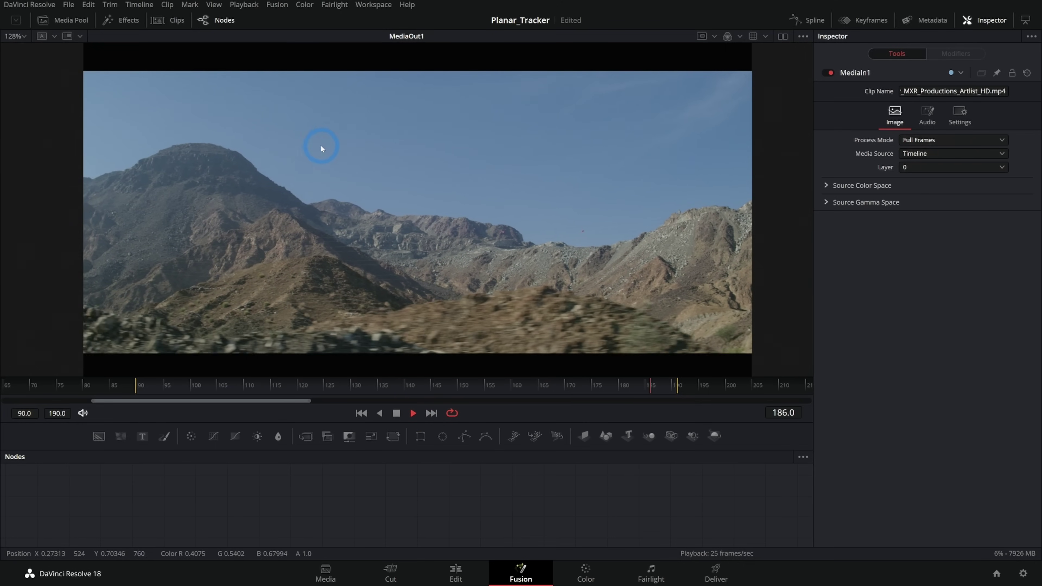
click(396, 413)
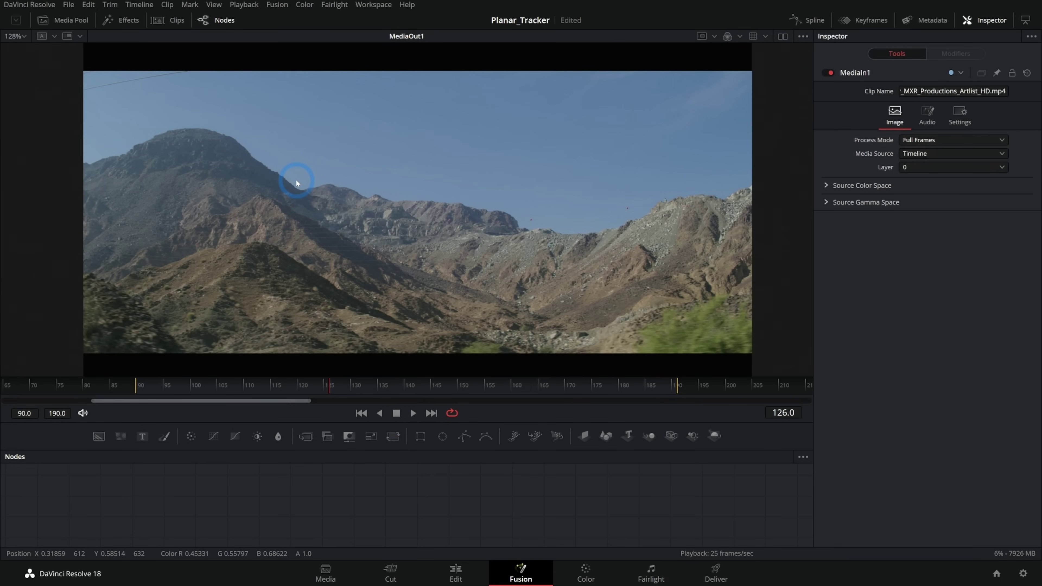
key(space)
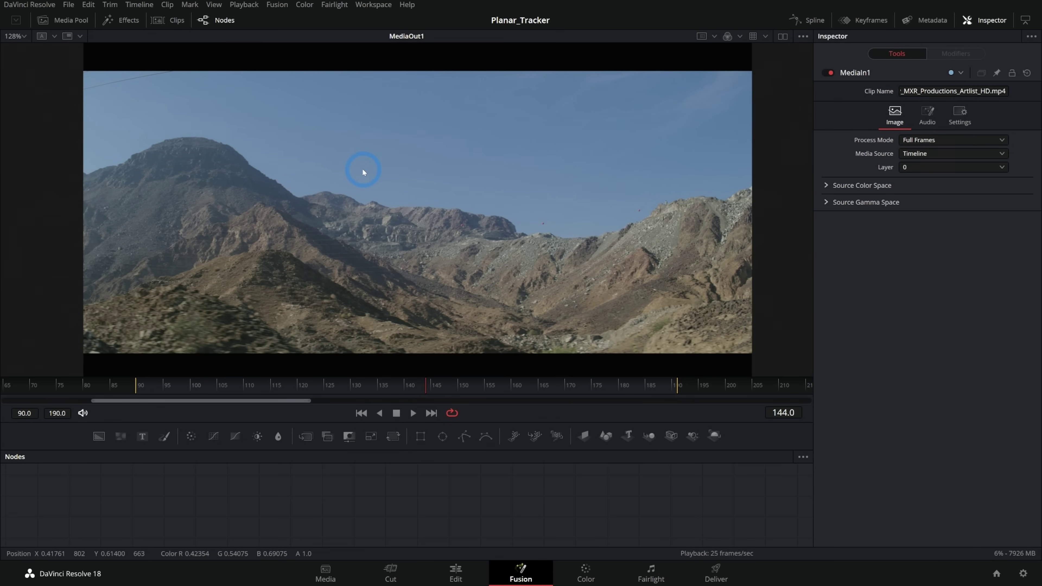
drag(444, 369, 500, 390)
click(492, 186)
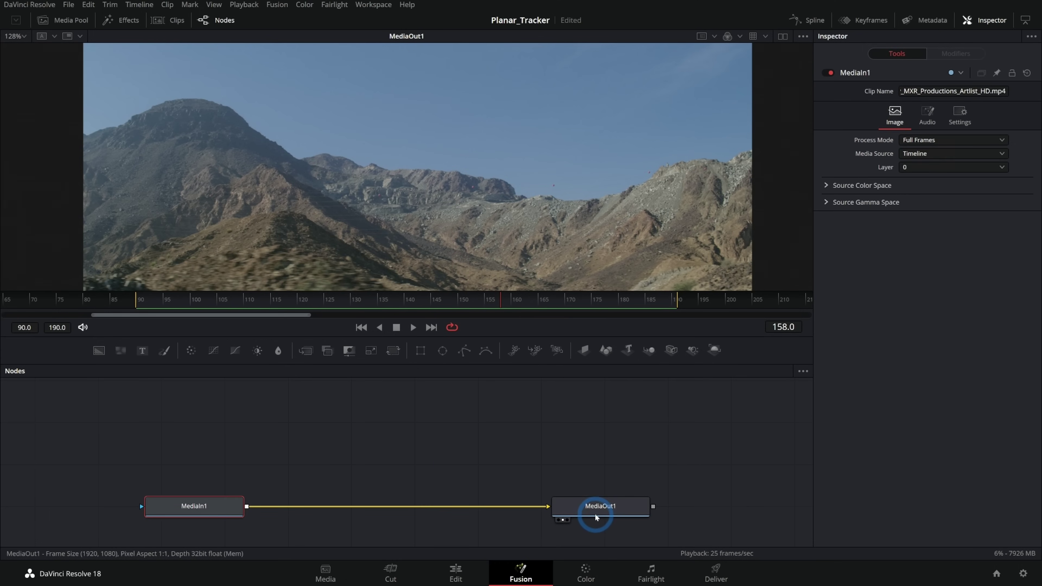
- Add a Text+ title node to the comp and preview the shot with the title over it
click(595, 515)
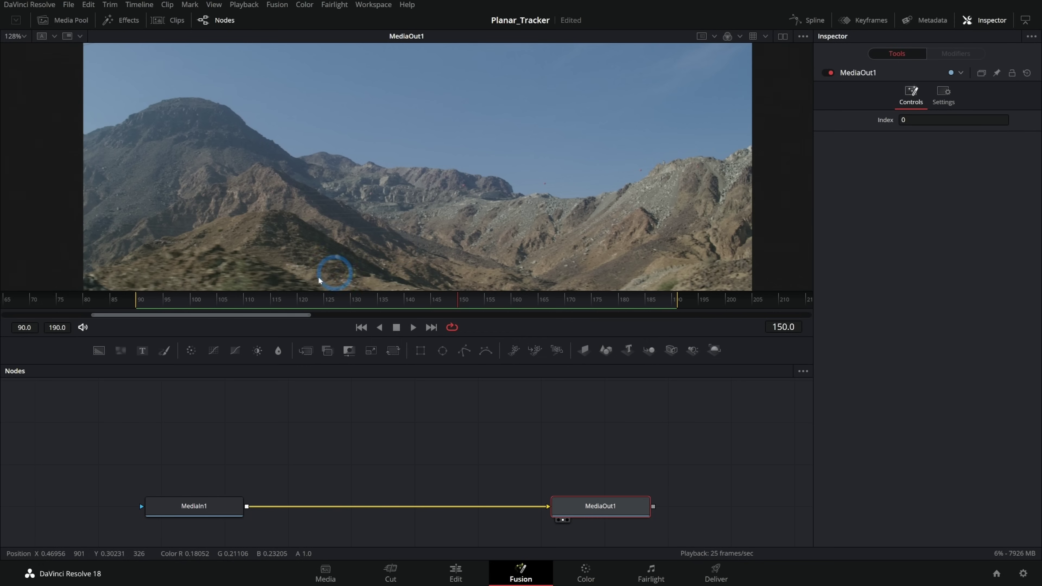
drag(142, 350, 311, 437)
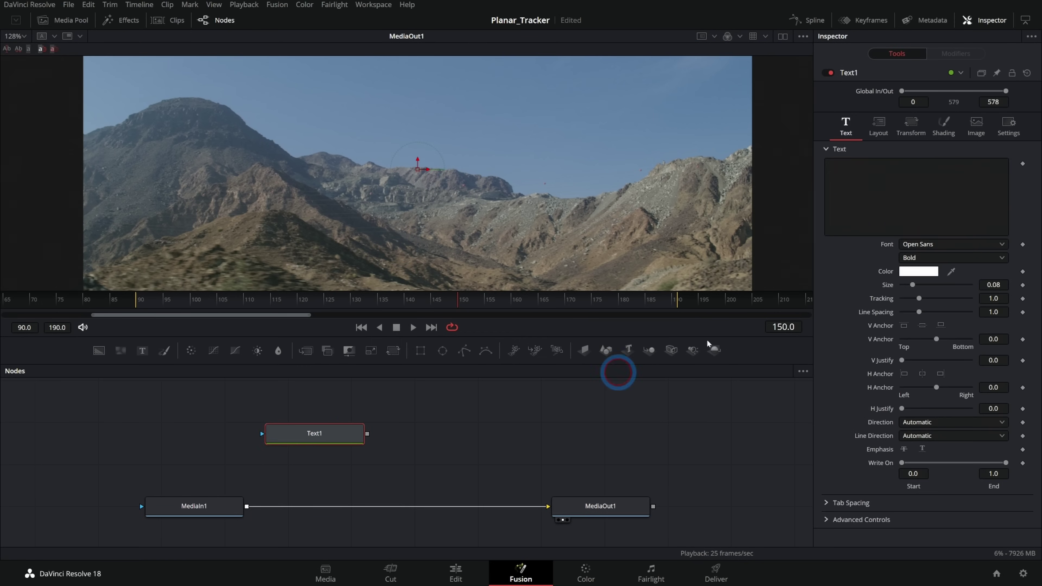
click(906, 189)
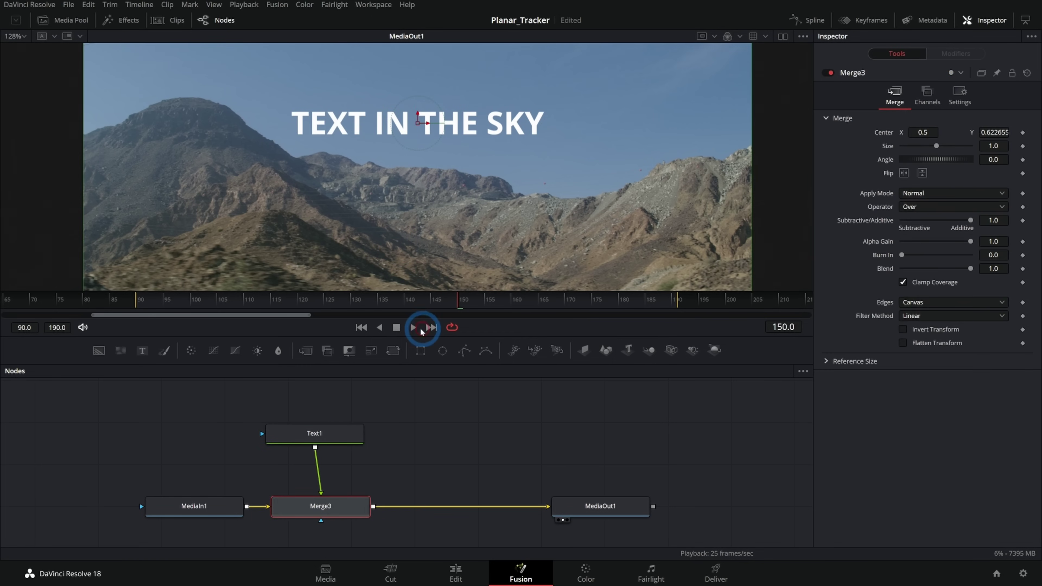
click(413, 327)
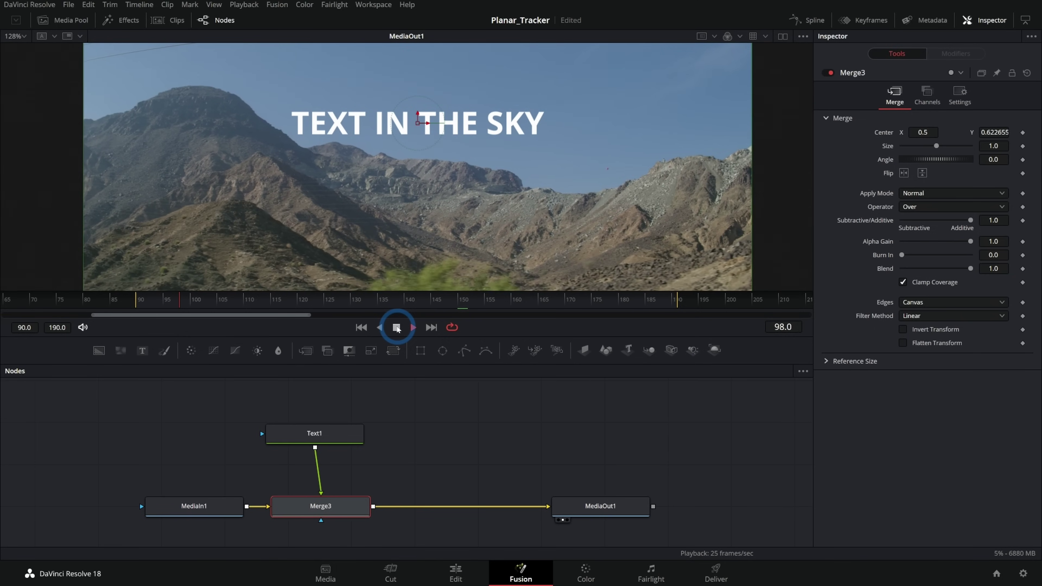
click(396, 327)
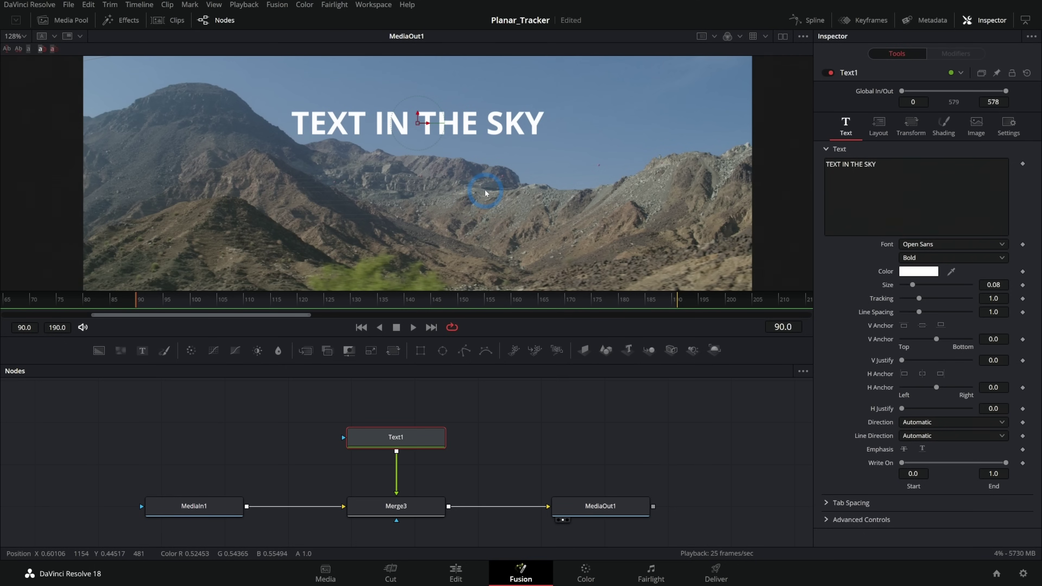
- Move the title over the sky, set Size 0.126, enter 'CLOUDS GO HERE', then bypass Merge3
scroll(559, 169, up, 2)
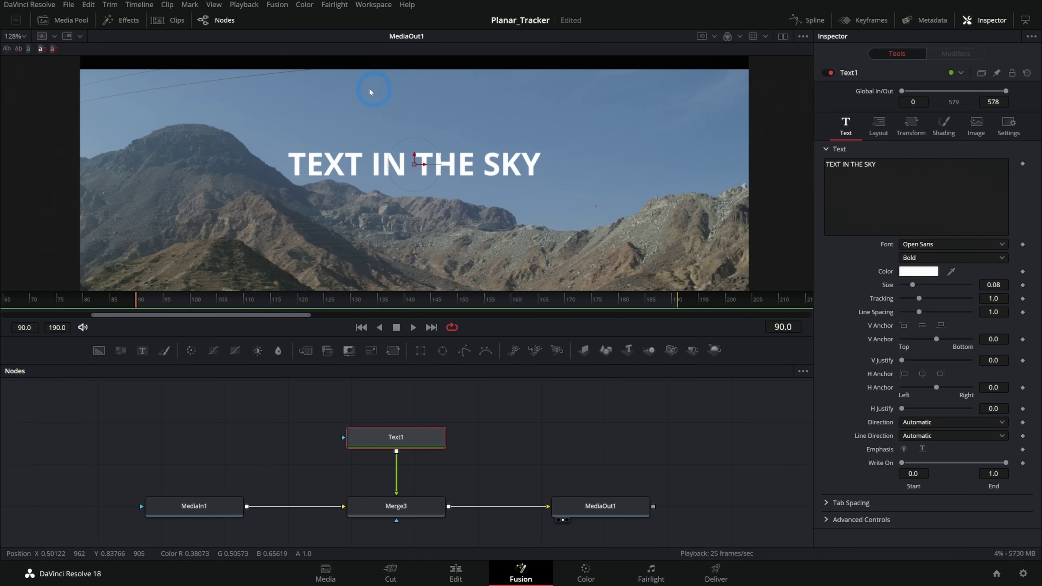
drag(417, 169, 457, 126)
drag(912, 284, 918, 285)
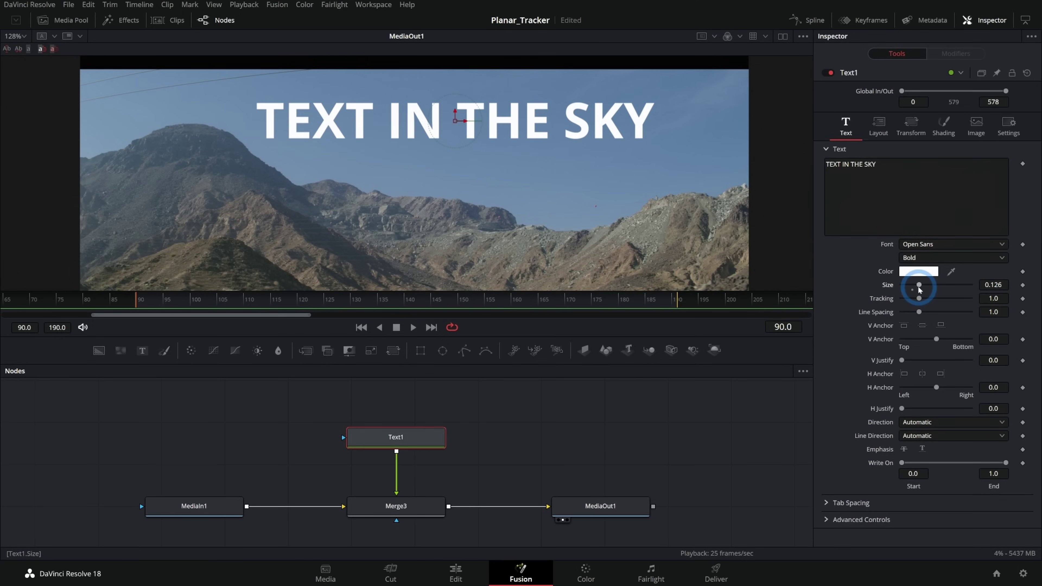
click(888, 166)
key(ctrl+a)
text(CLOYD)
key(BackSpace)
key(BackSpace)
text(UDS GO HERE)
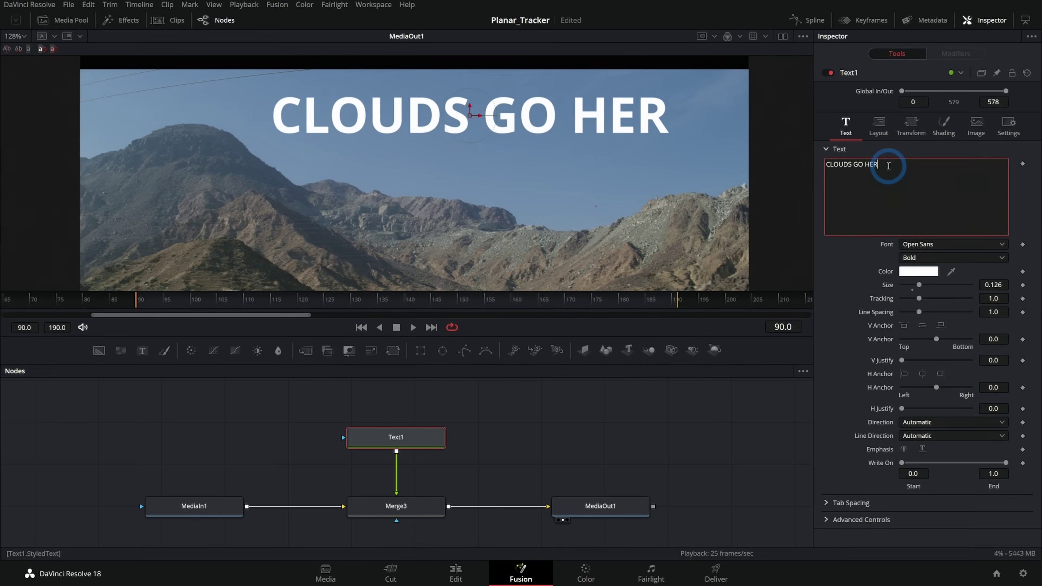
click(447, 500)
click(829, 73)
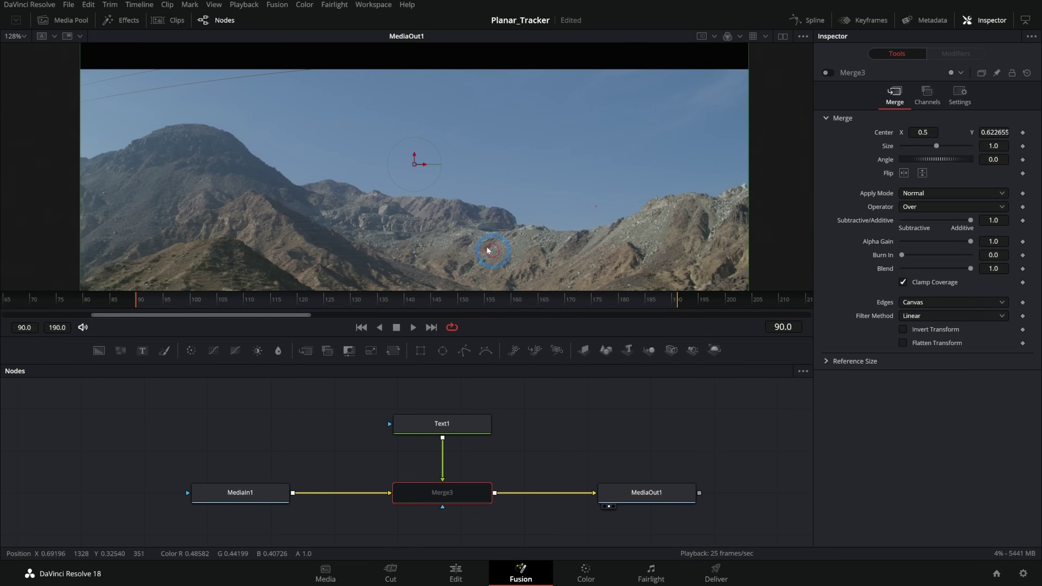
- Shift MediaIn1 left and insert a Planar Tracker (PlanarTracker2) after the footage via tool search
drag(263, 492, 158, 493)
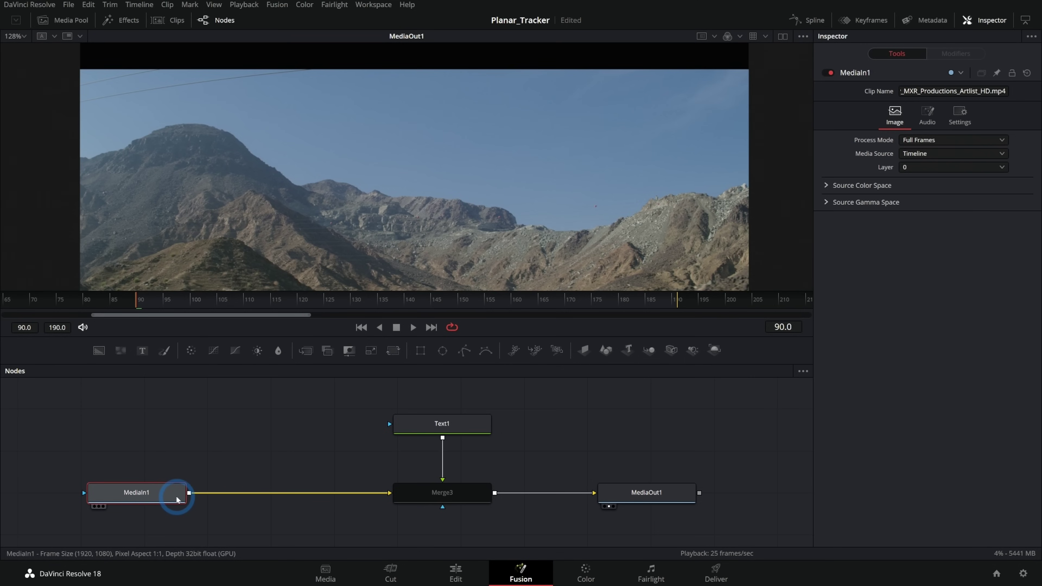
key(shift+space)
text(mrg)
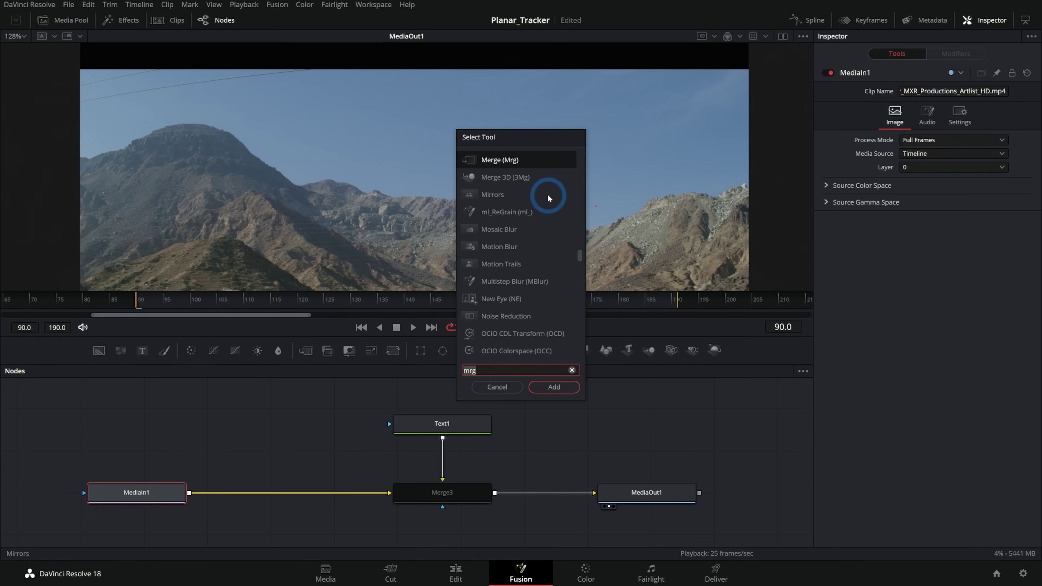
text(pla)
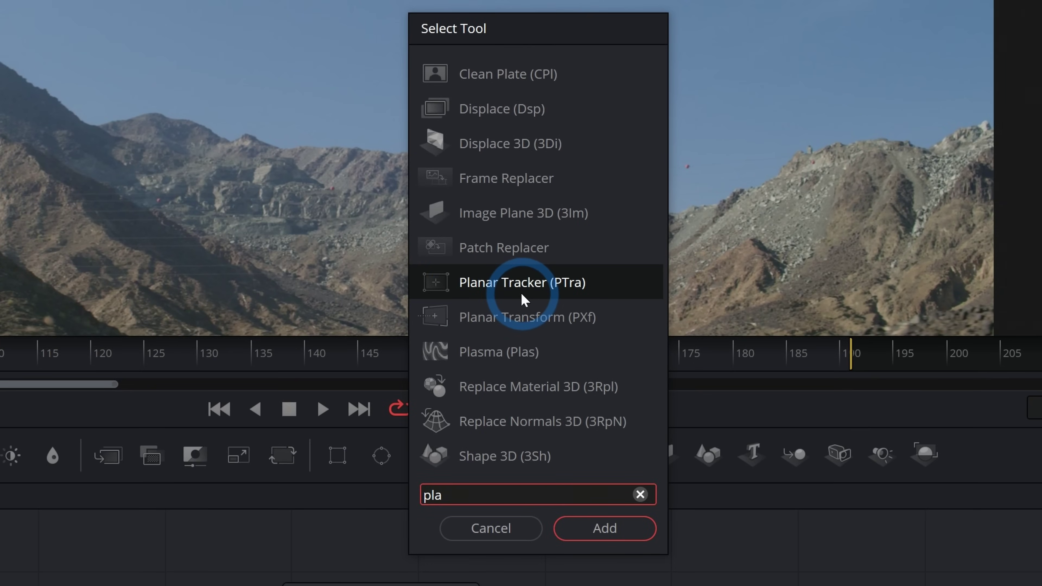
double_click(524, 300)
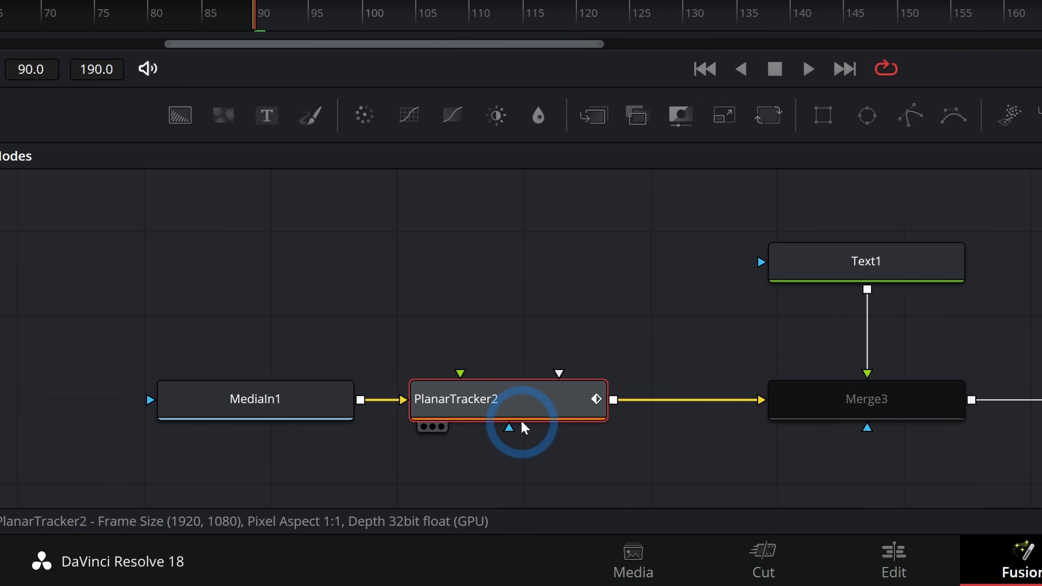
mouse_move(523, 410)
mouse_down()
mouse_move(548, 339)
mouse_move(519, 409)
mouse_up()
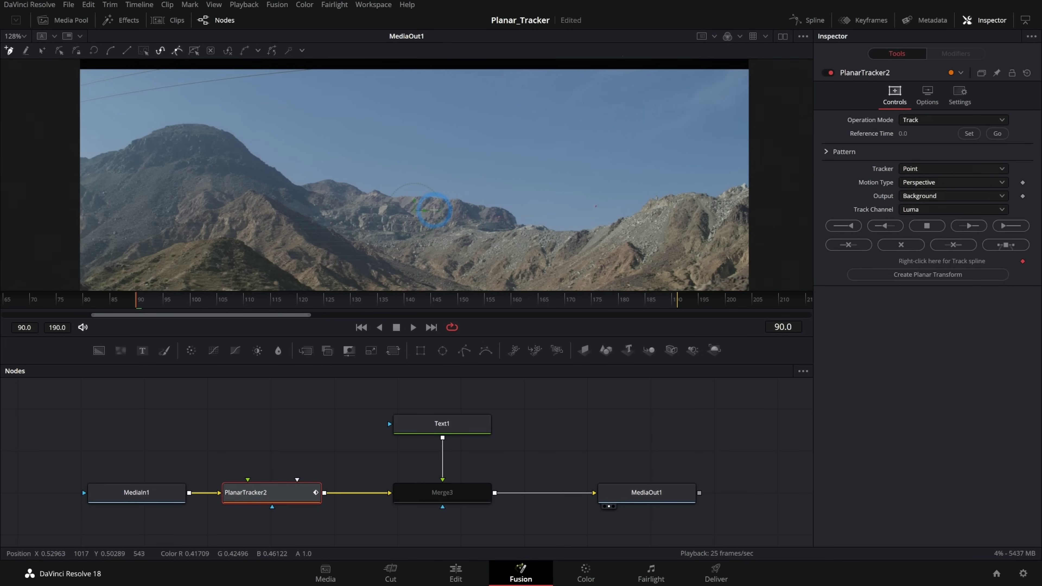
click(476, 493)
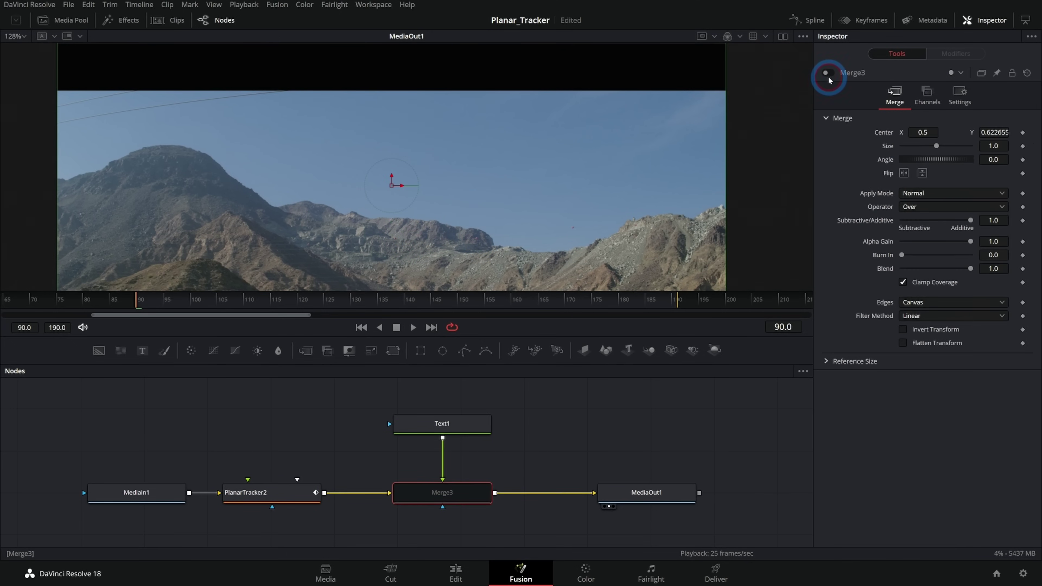
click(827, 76)
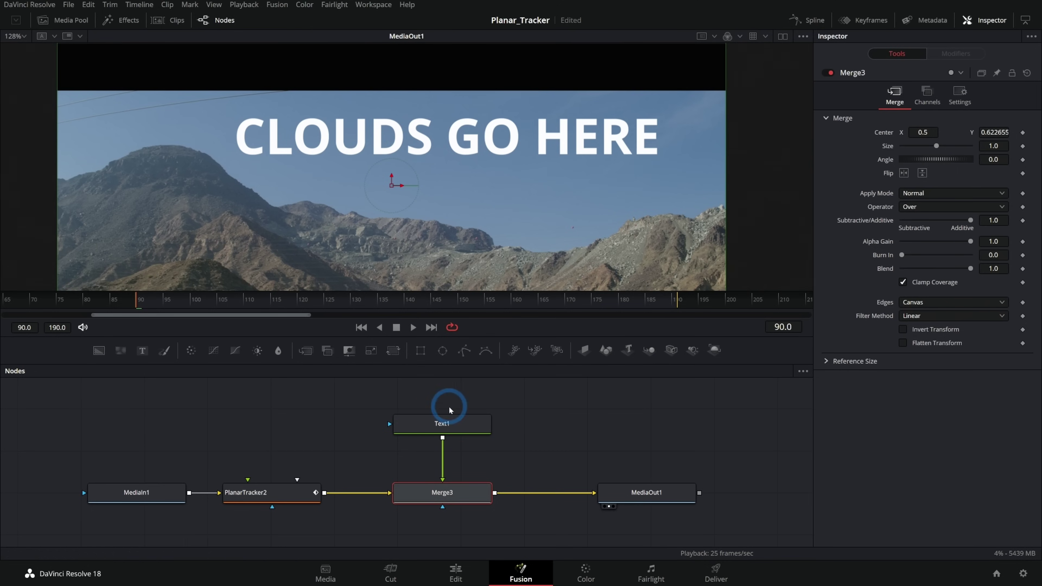
click(827, 72)
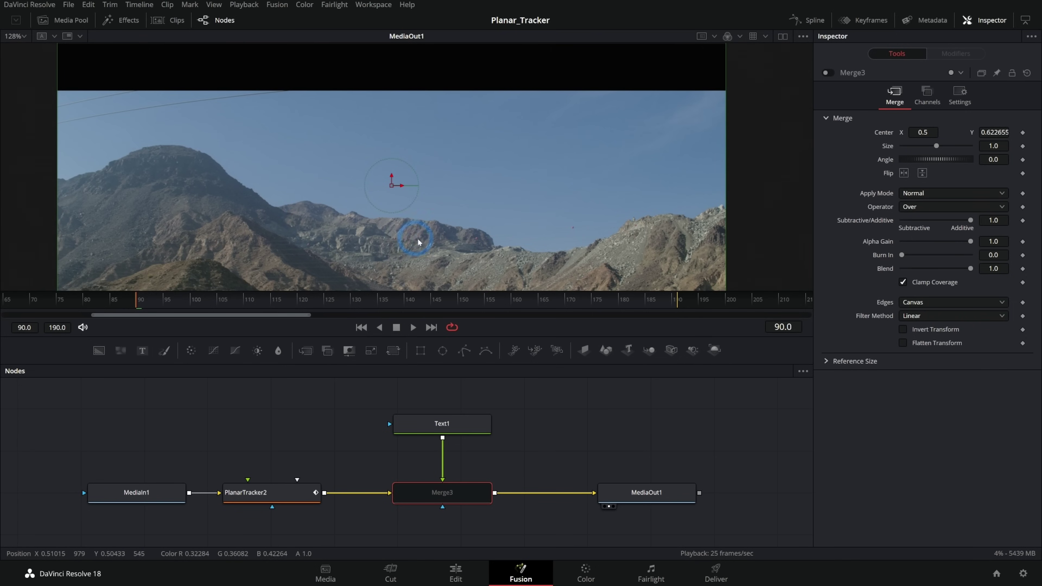
click(275, 491)
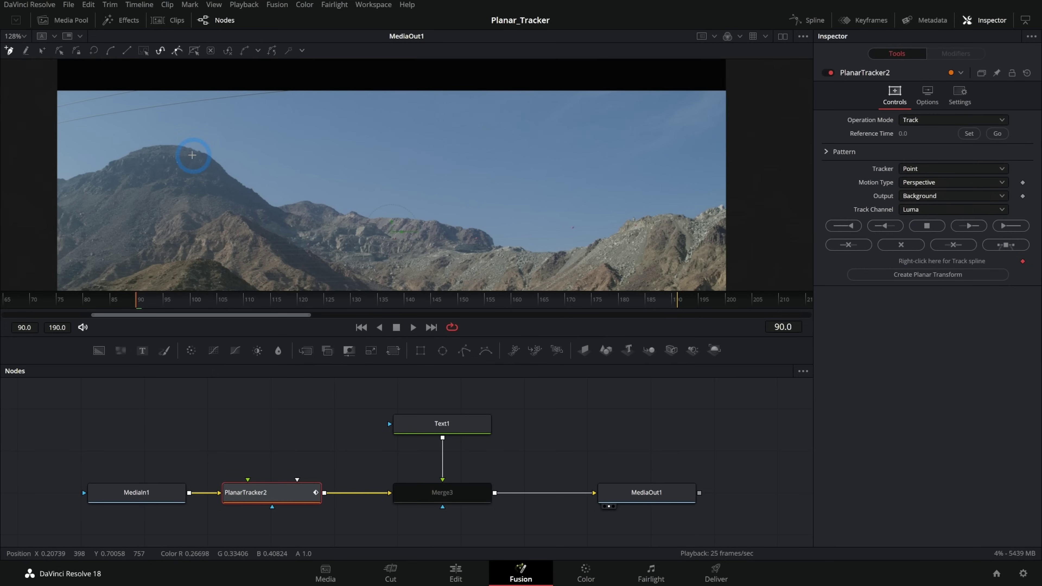
- Draw a first tracking polygon along the ridge and into the sky, then scrub to check it
drag(105, 163, 117, 177)
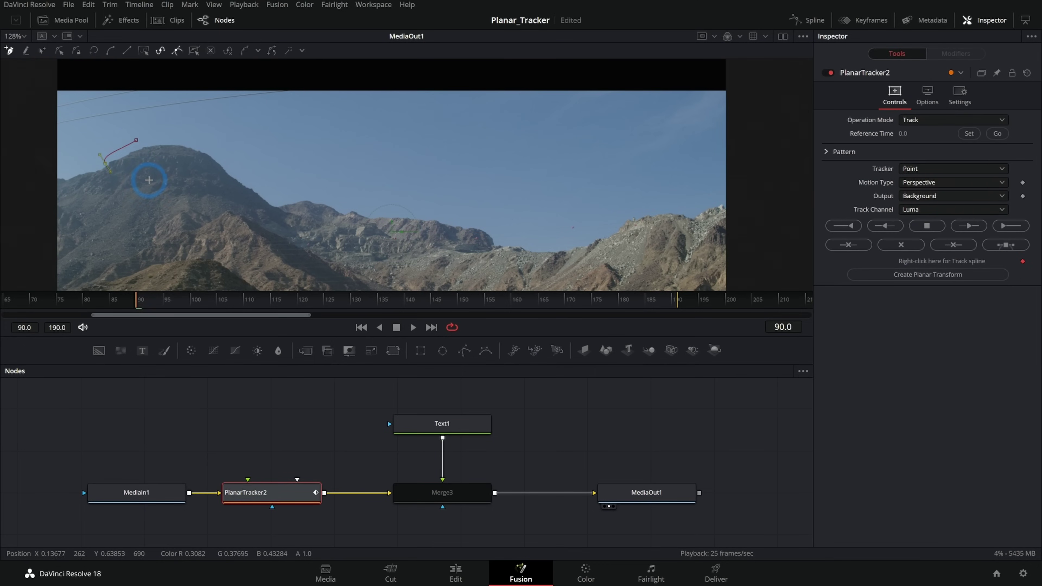
click(164, 174)
drag(234, 190, 246, 196)
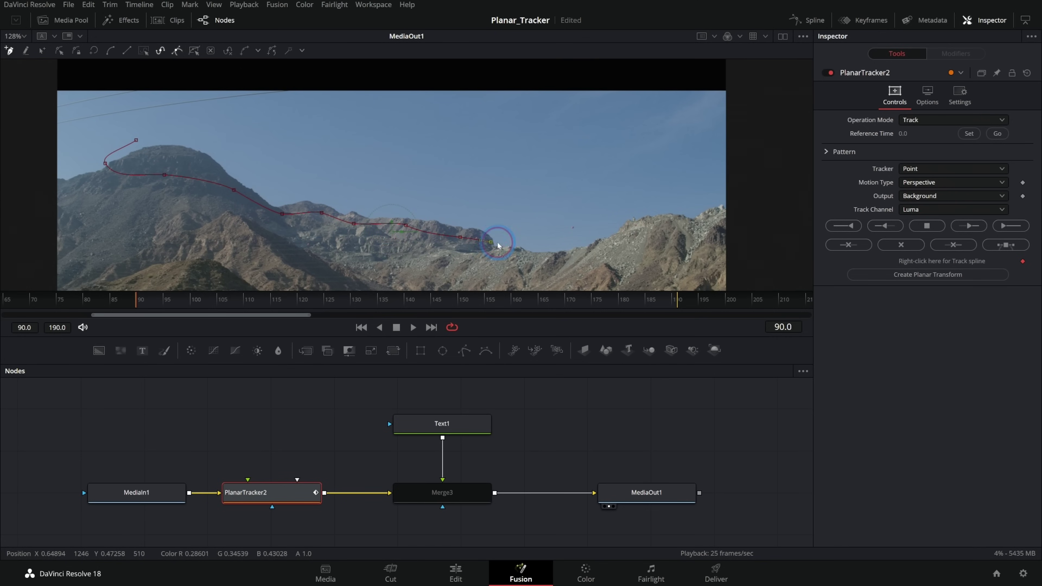
click(527, 231)
click(482, 199)
click(353, 180)
click(274, 163)
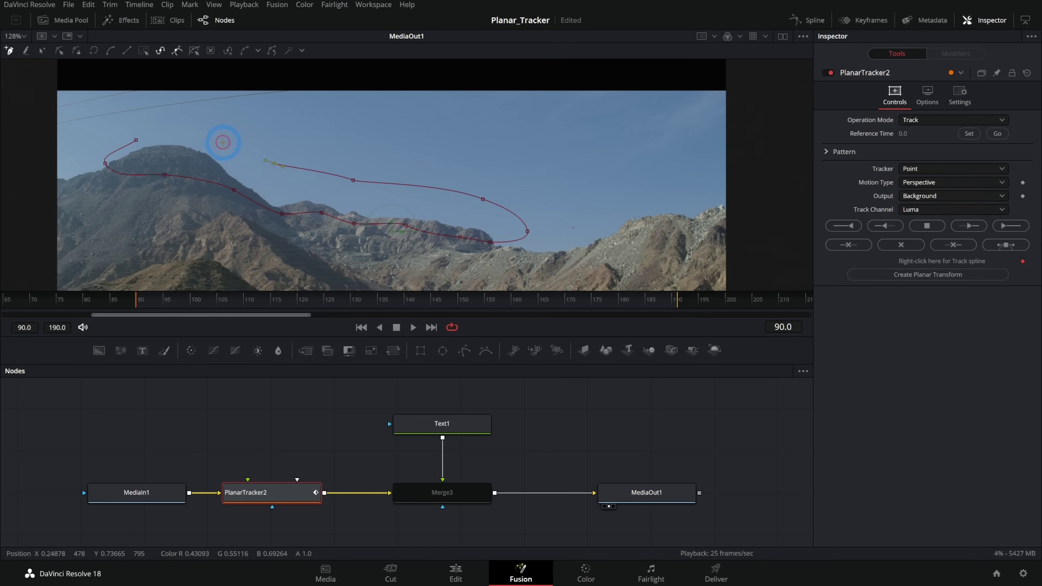
click(223, 143)
click(167, 131)
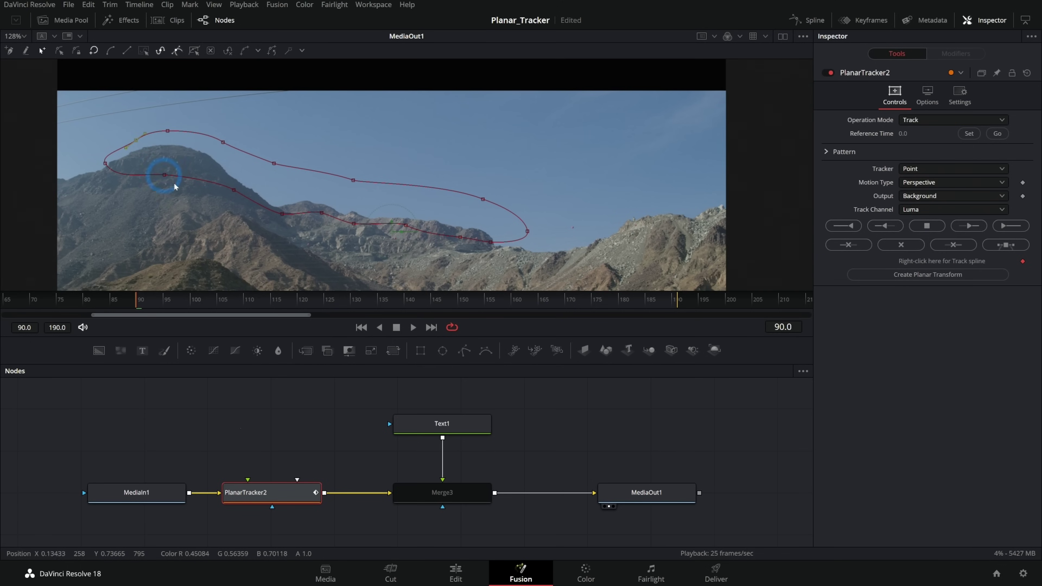
drag(589, 291, 140, 299)
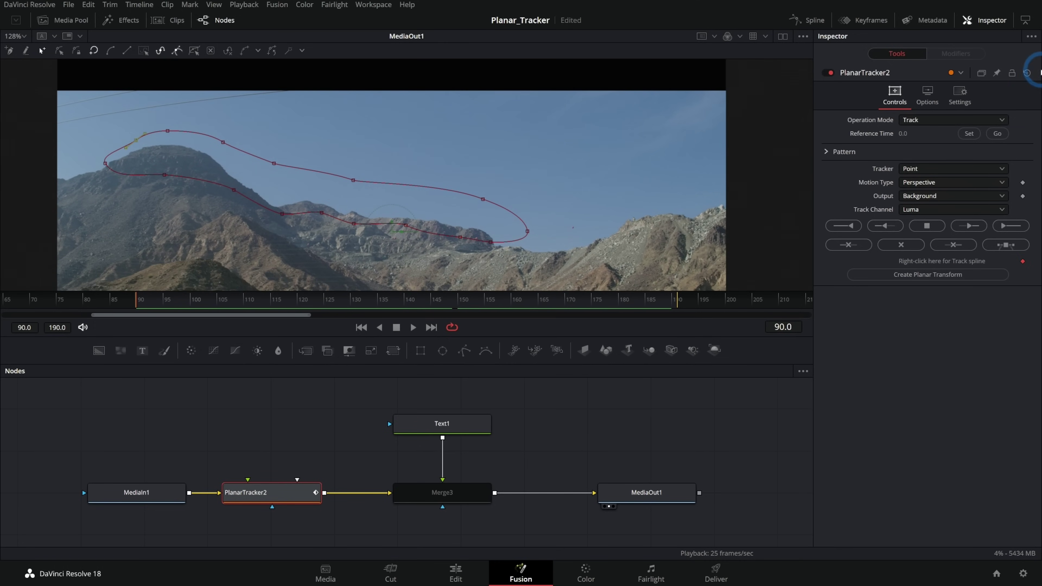
- Reset PlanarTracker2, draw a new closed polygon around the ridge, and jump ahead to about frame 135
click(1027, 73)
click(487, 242)
click(421, 235)
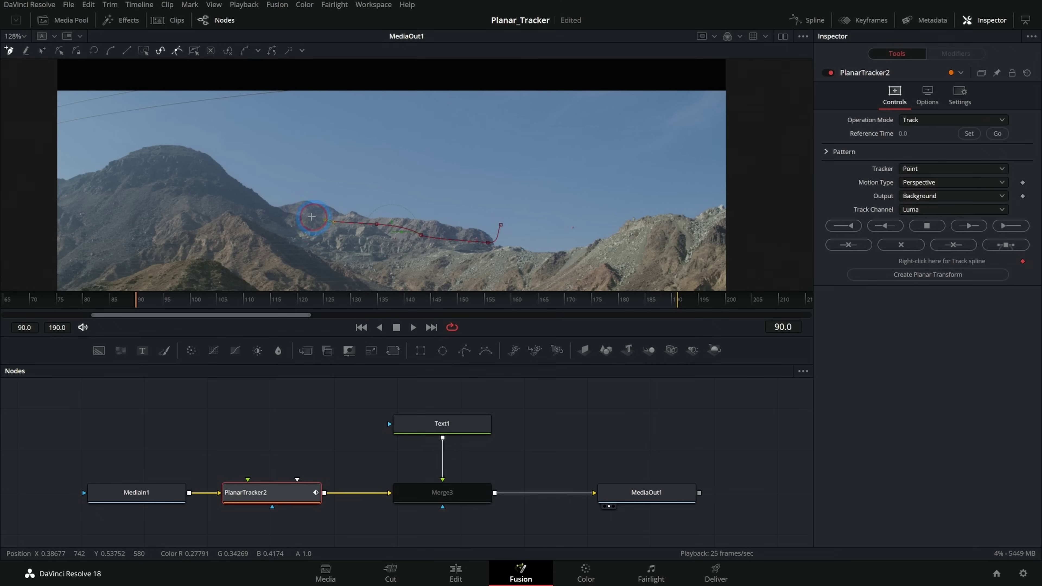
click(277, 200)
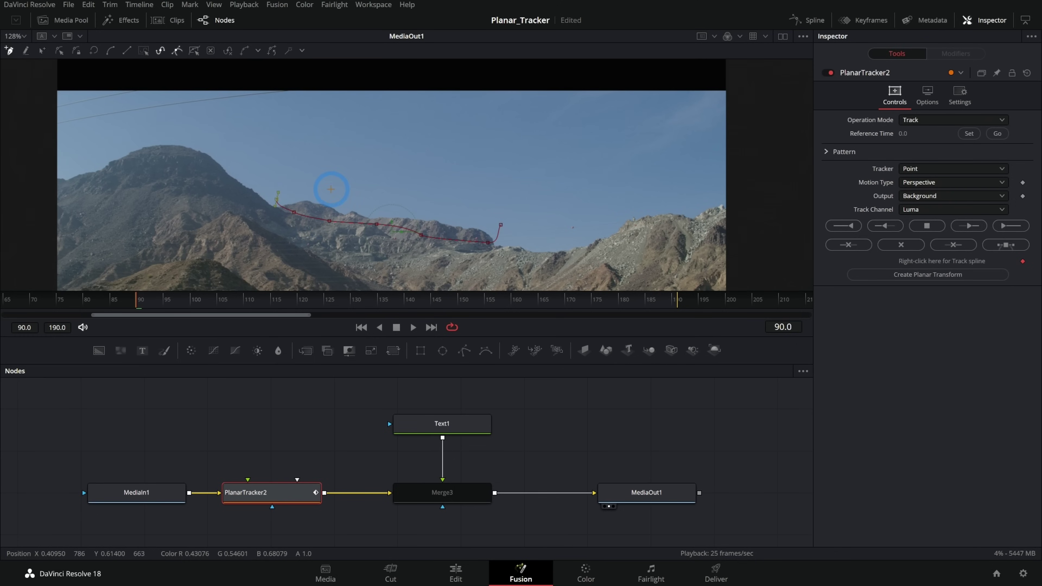
click(331, 189)
click(391, 202)
click(455, 212)
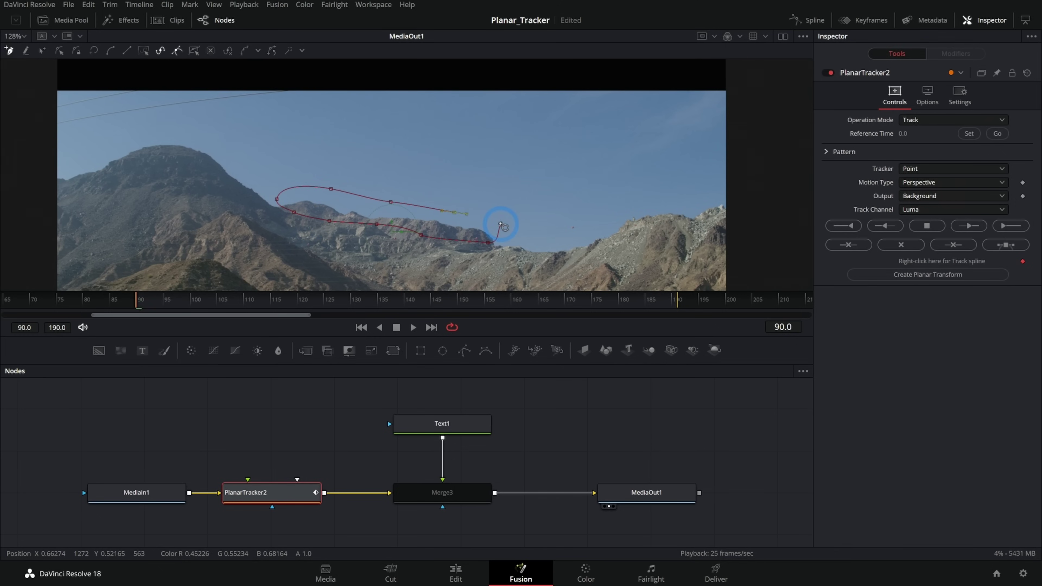
click(501, 224)
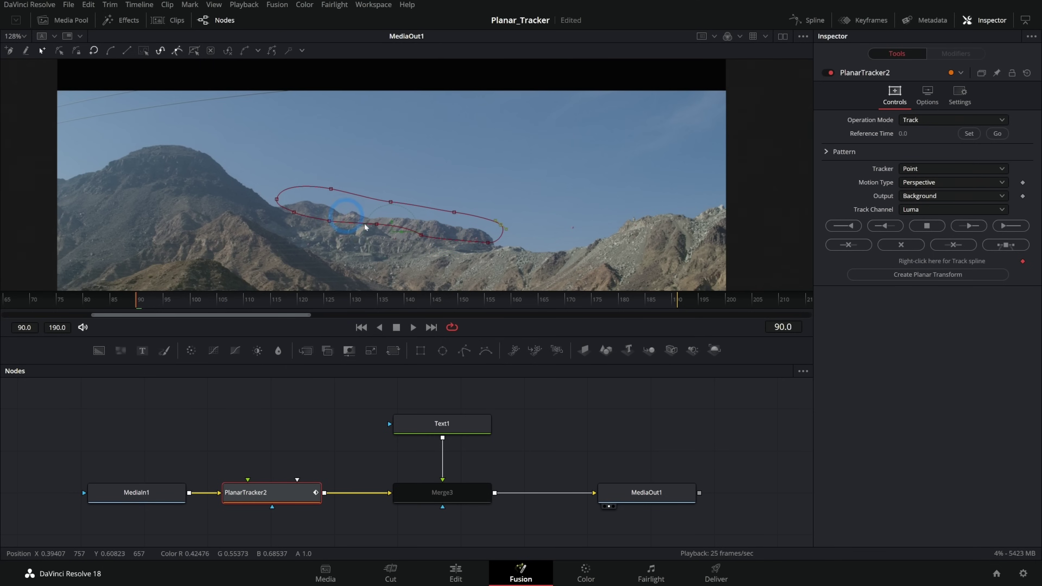
drag(298, 314, 404, 305)
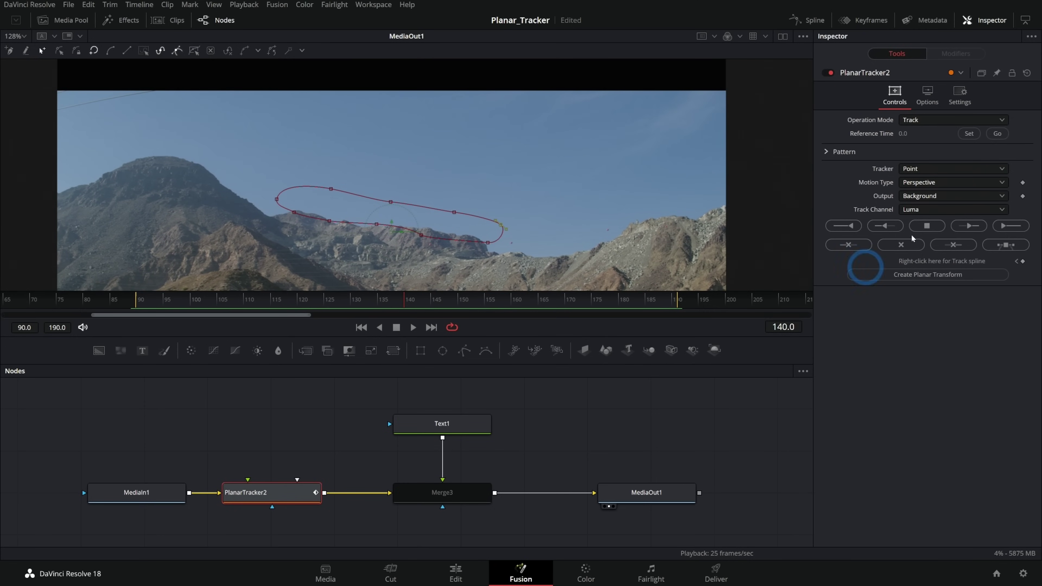
- Zoom the viewer in, check the shape around frame 125, and return to frame 140
click(1026, 73)
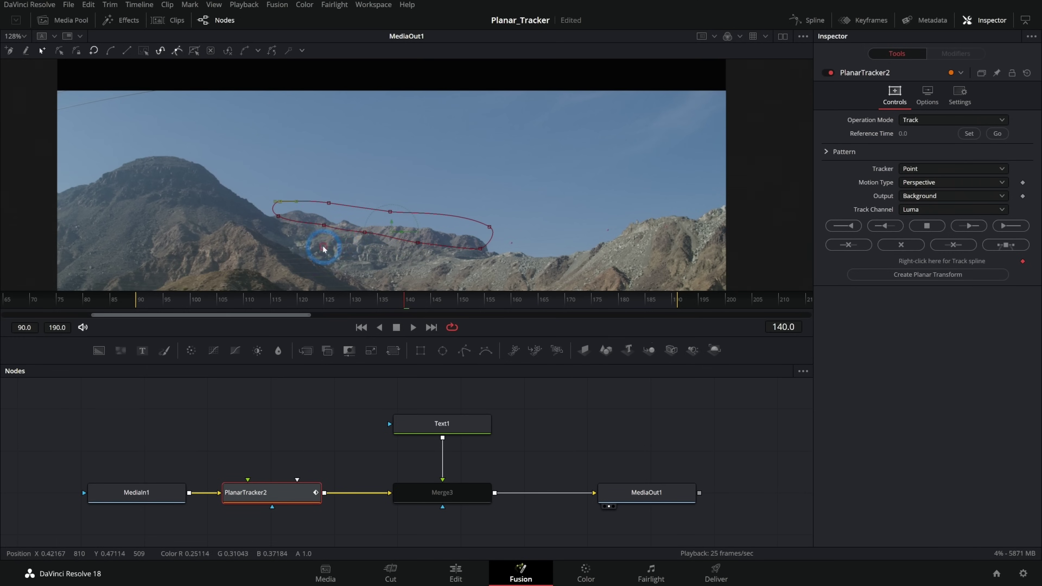
scroll(324, 248, up, 5)
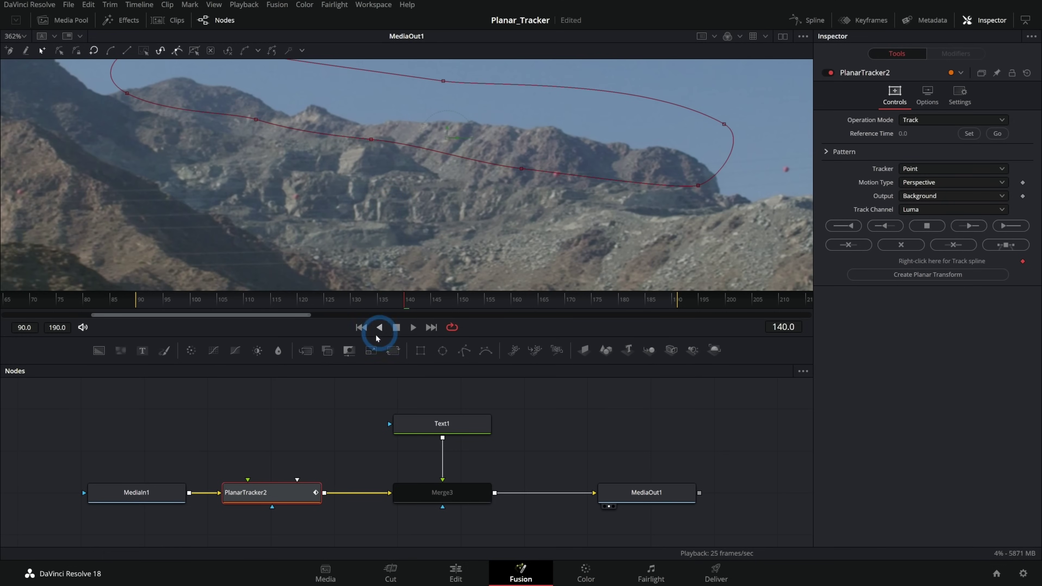
drag(268, 306, 406, 305)
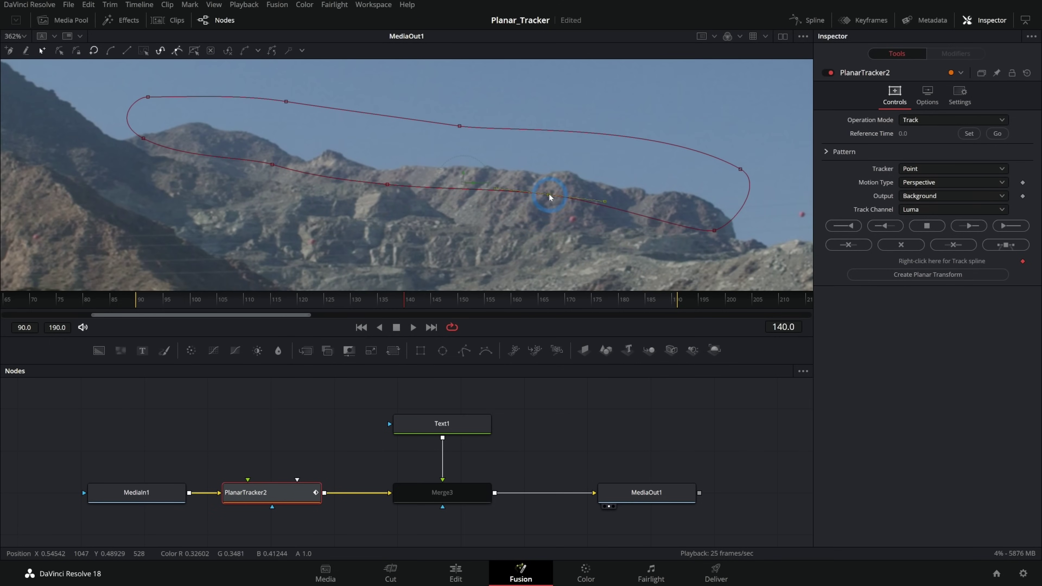
click(715, 230)
- Pull the polygon's upper, lower-right and right points onto the ridge line against the sky
drag(716, 230, 719, 216)
click(142, 139)
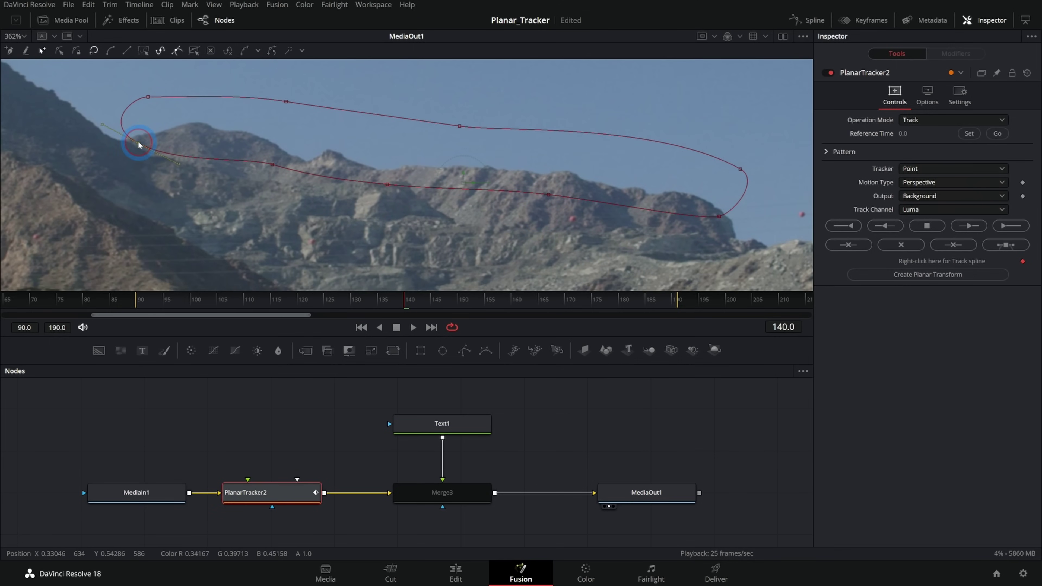
click(149, 98)
drag(149, 97, 144, 110)
drag(286, 102, 293, 121)
click(453, 126)
drag(452, 126, 460, 140)
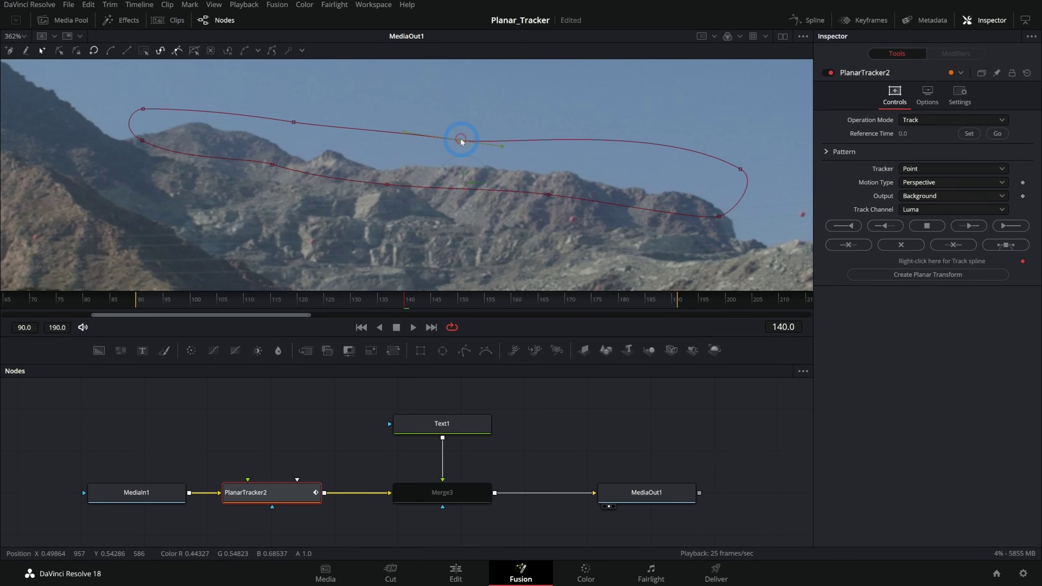
drag(736, 170, 731, 178)
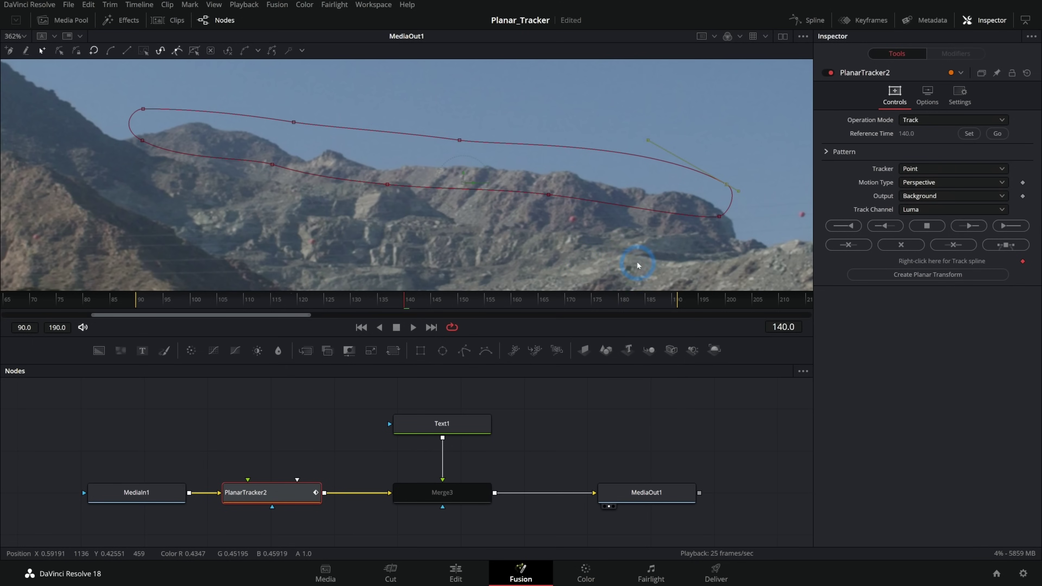
- Zoom the viewer out and back in, then open PlanarTracker2's Motion Type list
scroll(533, 254, down, 6)
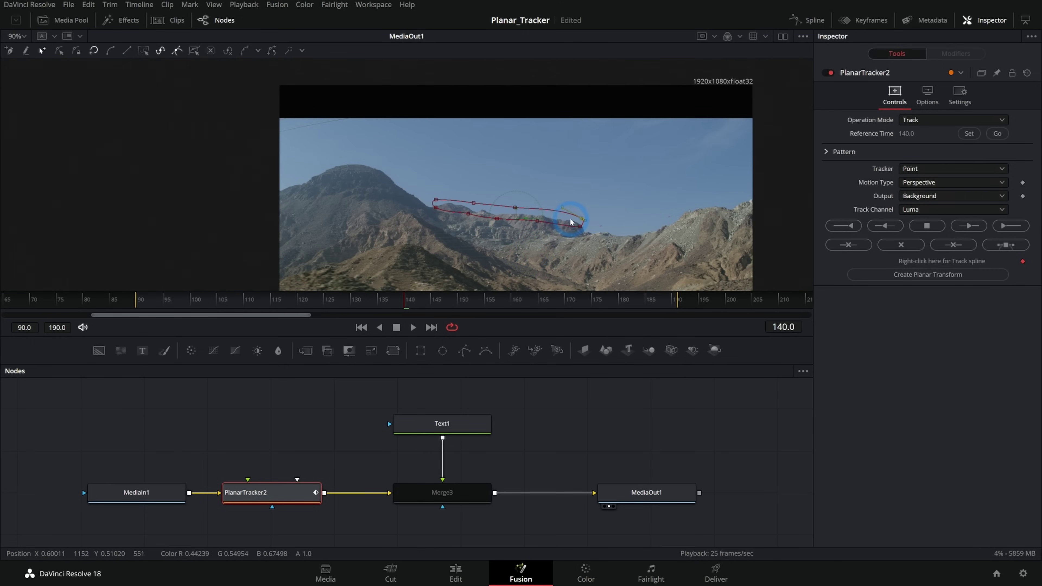
scroll(570, 221, up, 6)
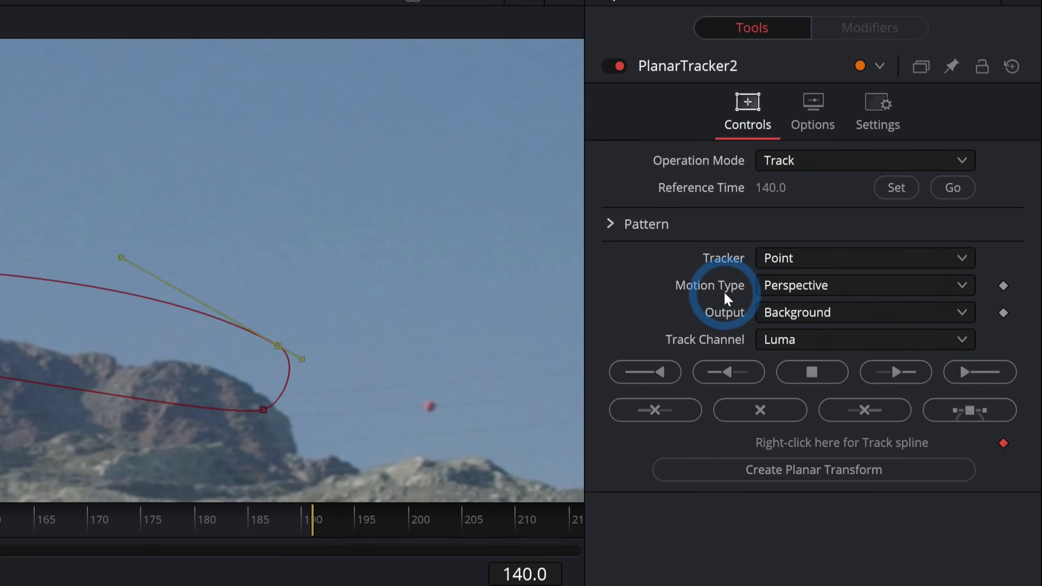
click(922, 184)
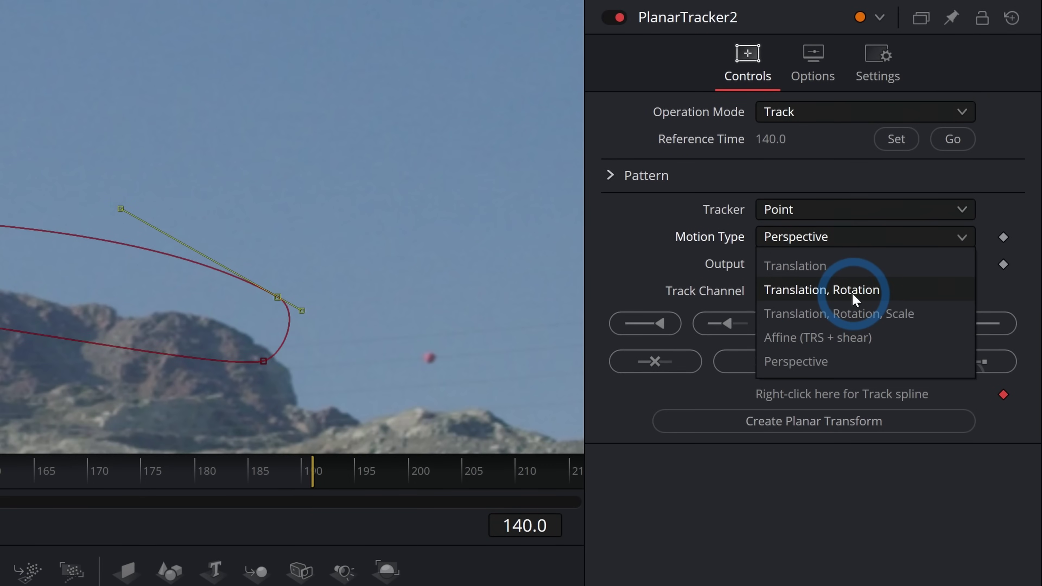
- Set Motion Type to Translation, Rotation, track forward to frame 190, and return to frame 140
click(877, 291)
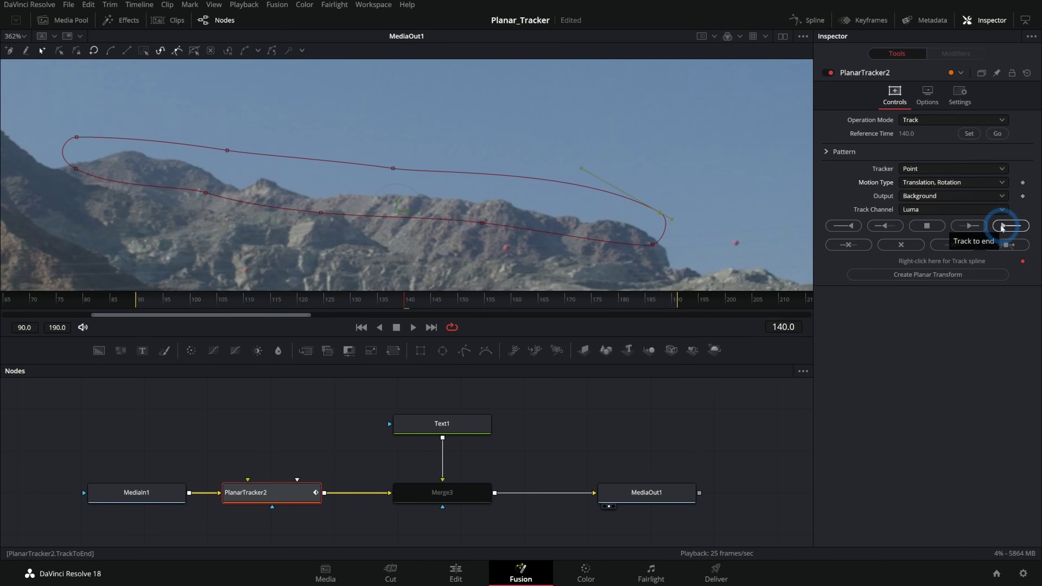
click(1001, 227)
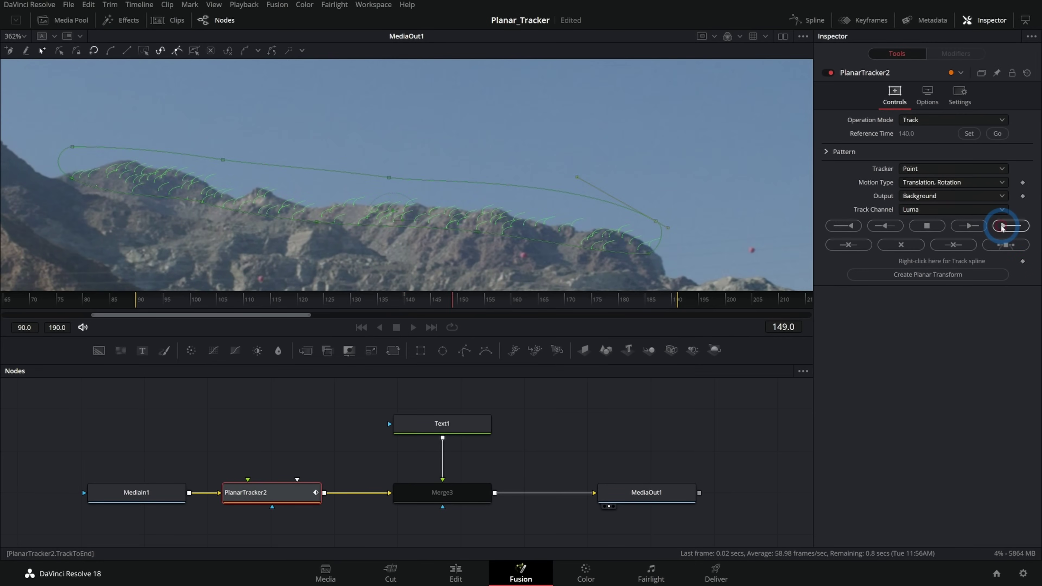
drag(661, 300, 409, 305)
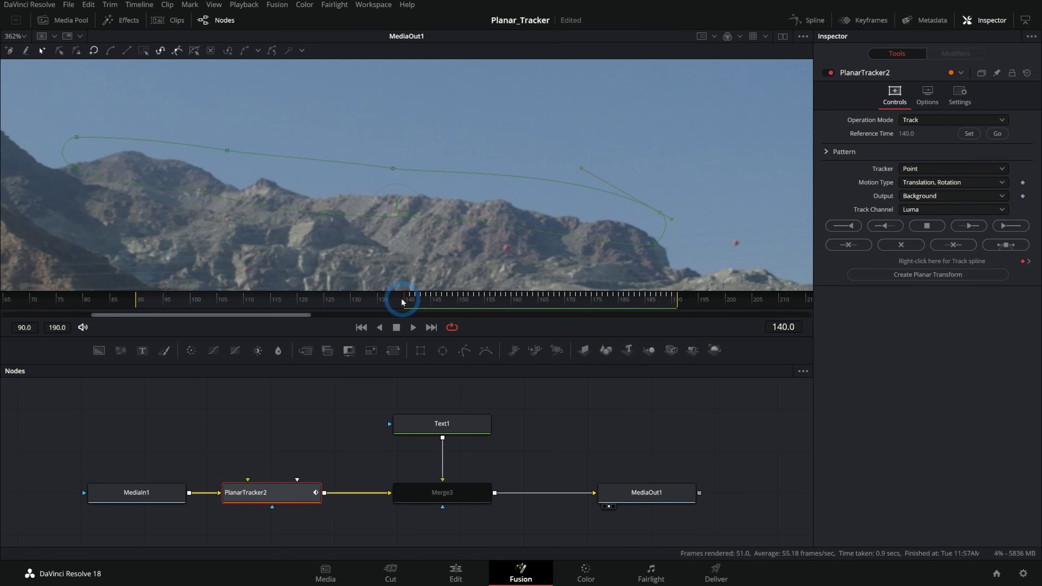
- From reference frame 140, track the ridge backward to frame 90 and review around frame 130
click(999, 135)
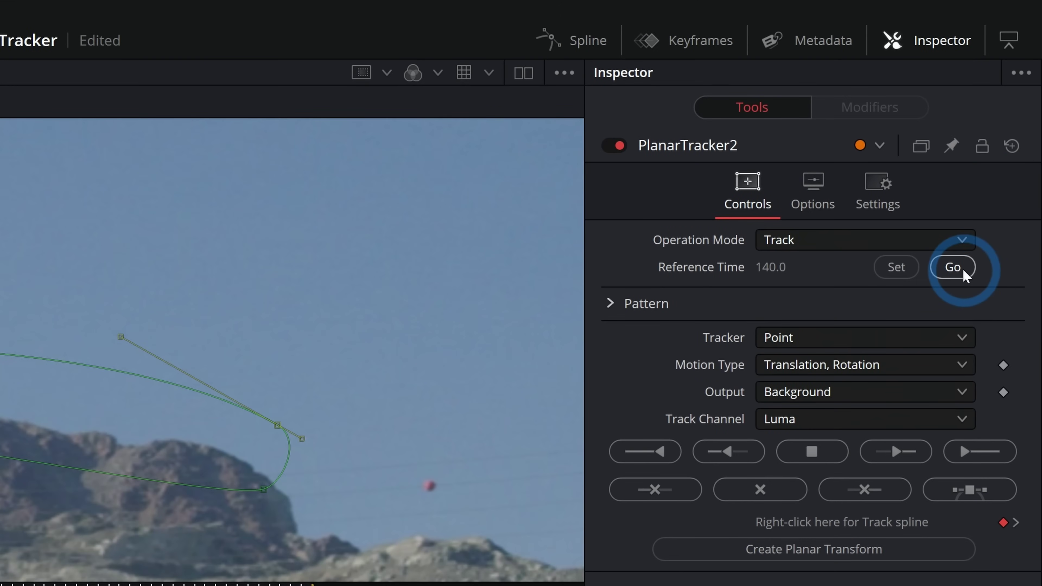
click(644, 452)
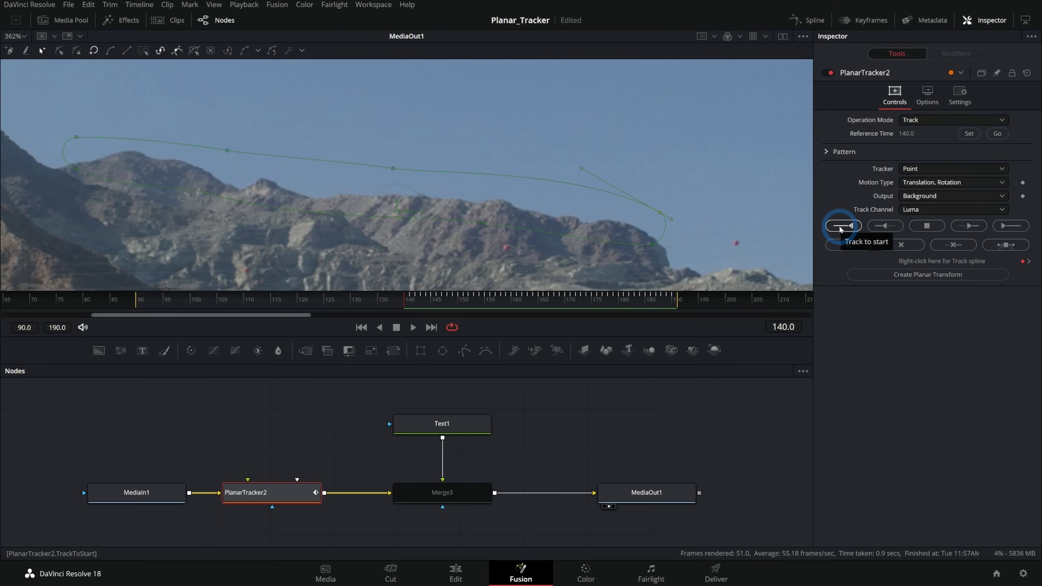
drag(154, 304, 394, 306)
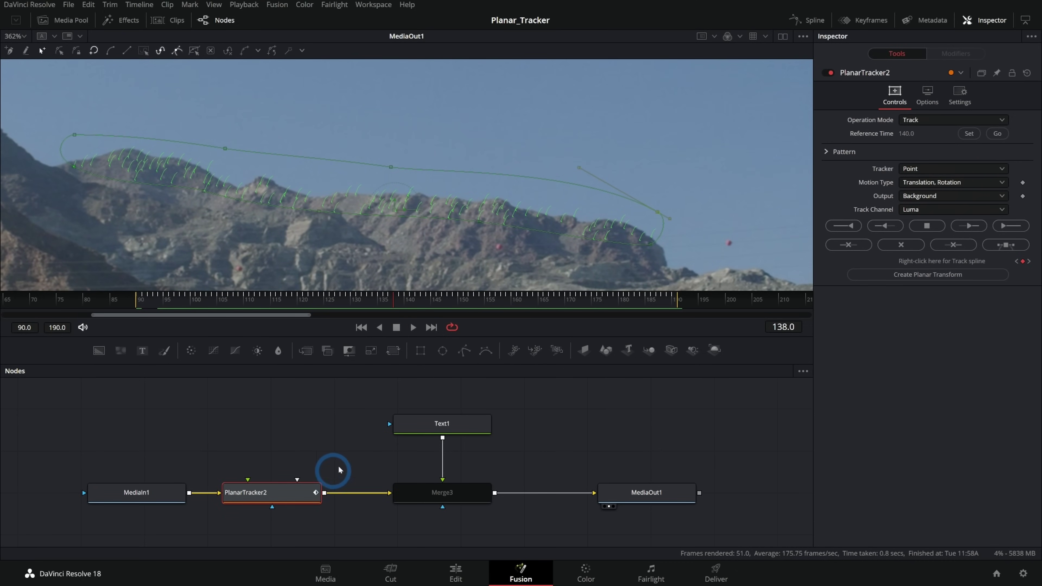
scroll(405, 228, down, 2)
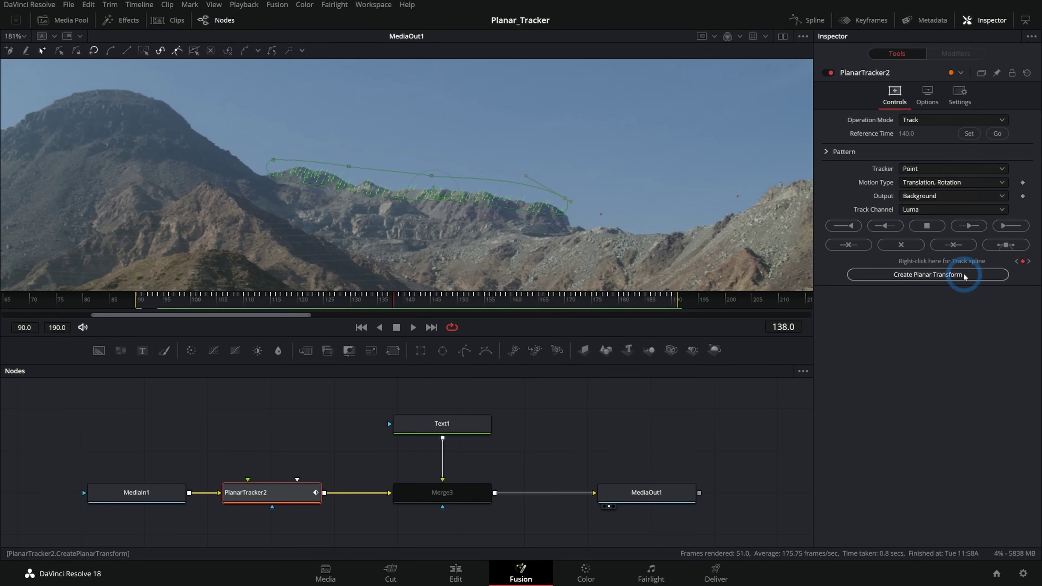
- Generate PlanarTransform2 from the track, inspect it, and check the track across frames 138–133
click(963, 276)
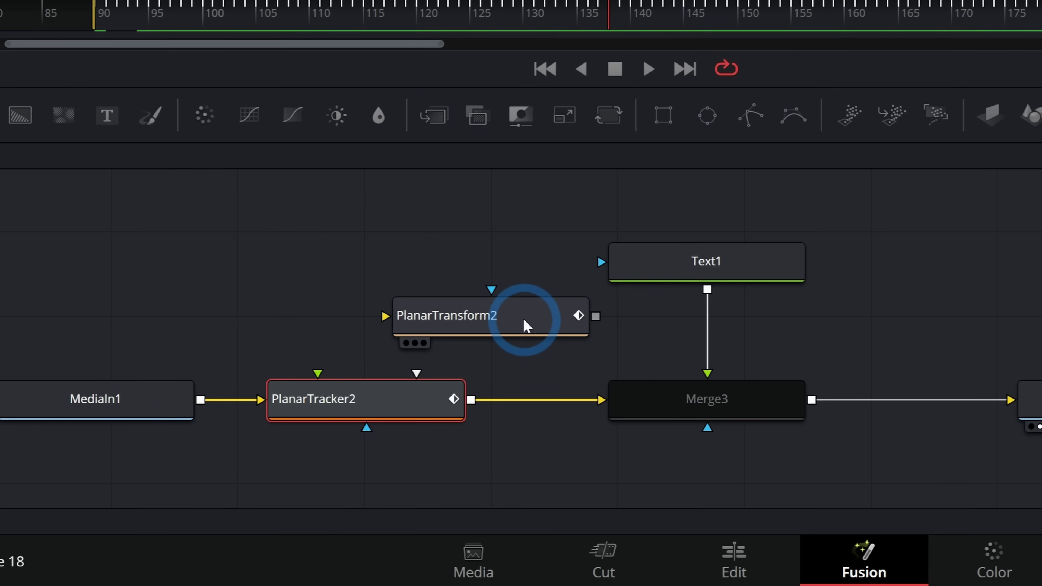
click(526, 326)
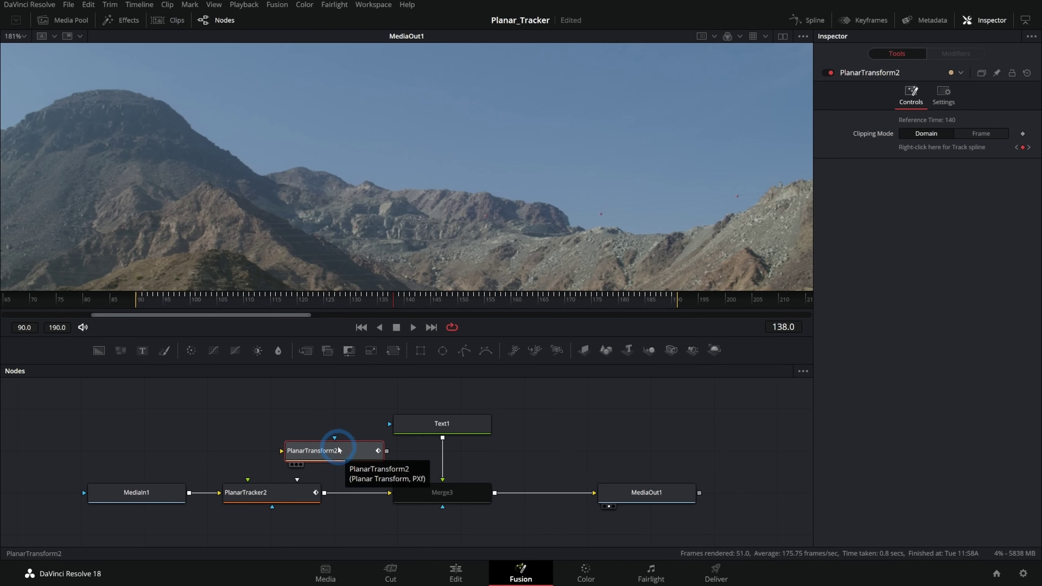
click(297, 490)
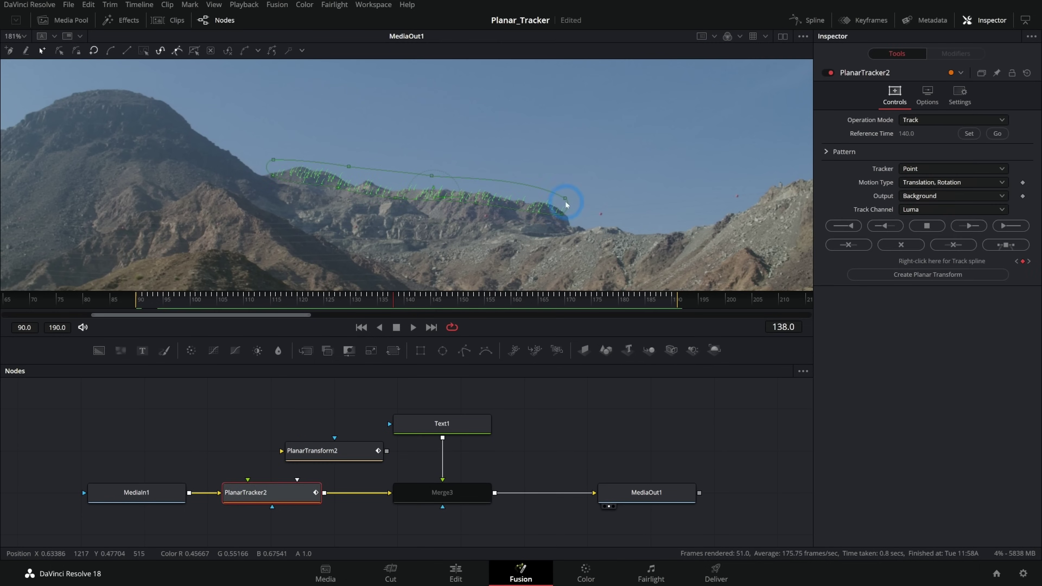
drag(451, 289, 371, 305)
- Re-enable Merge3 to show the title, fit the viewer, and move to about frame 153
click(442, 492)
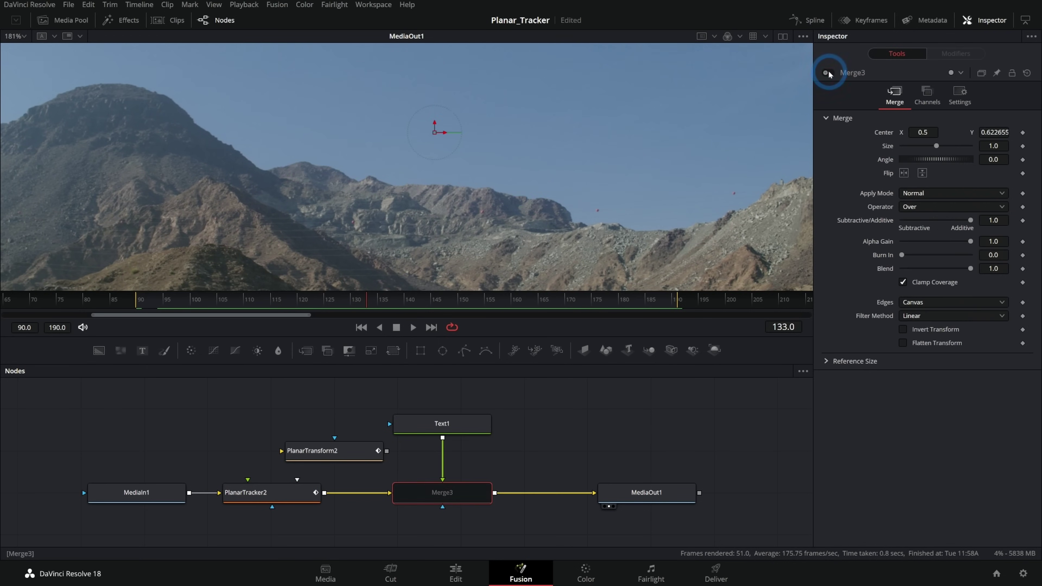
key(ctrl+p)
key(ctrl+f)
mouse_move(400, 311)
mouse_down()
mouse_move(492, 310)
mouse_move(353, 304)
mouse_move(414, 307)
mouse_up()
- Route Text1 through PlanarTransform2 into Merge3's foreground, placing PlanarTransform2 above Merge3
drag(466, 423, 467, 406)
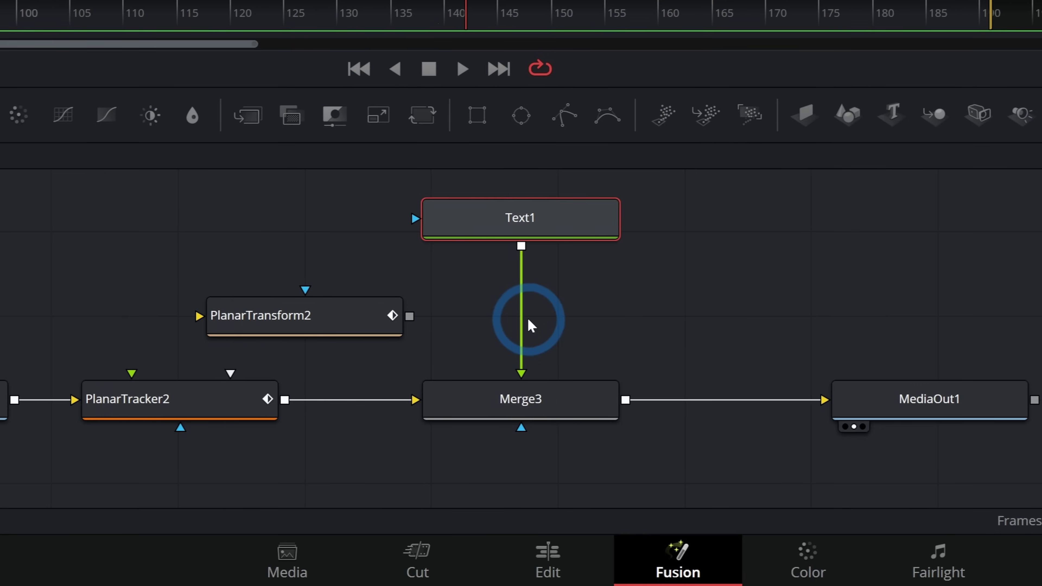
drag(528, 319, 410, 316)
drag(305, 344, 478, 376)
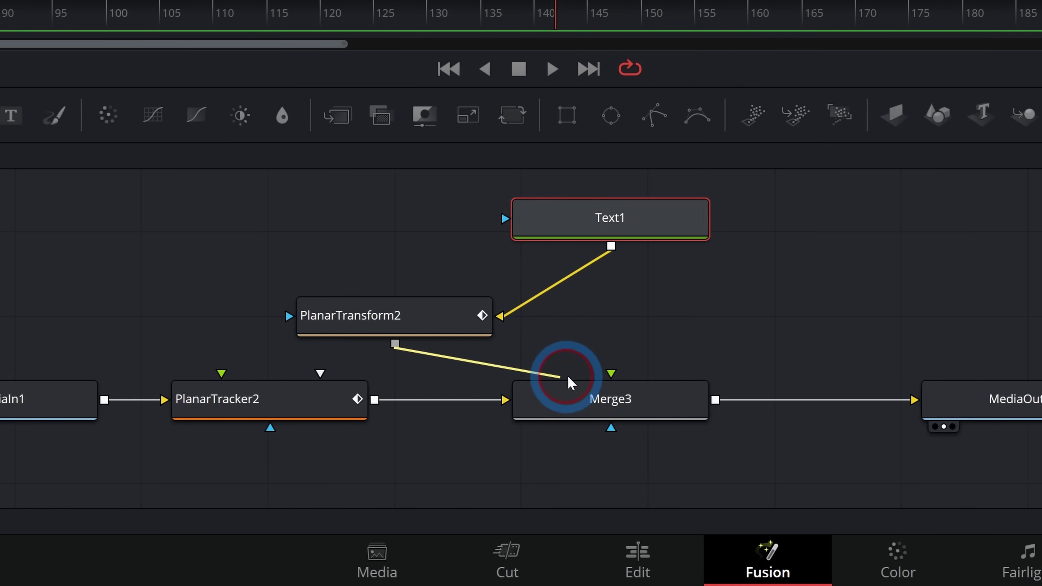
drag(569, 380, 613, 401)
drag(437, 319, 601, 318)
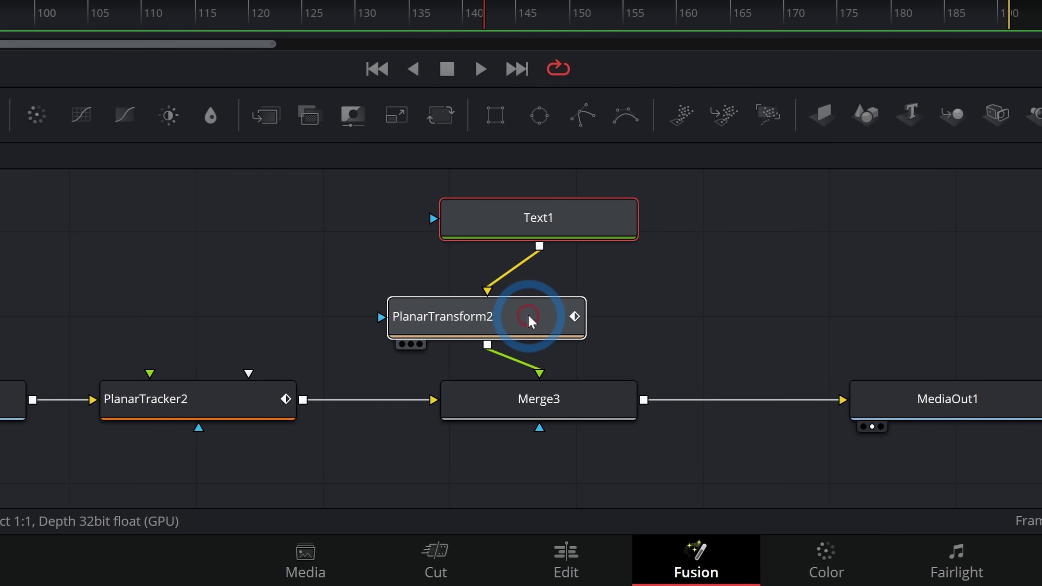
click(531, 319)
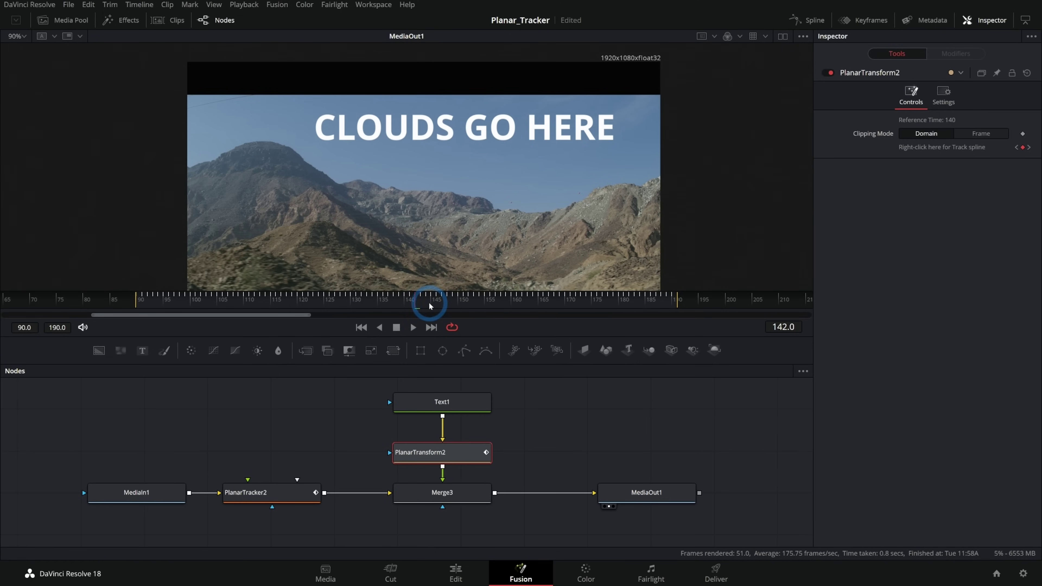
- Play the shot to confirm 'CLOUDS GO HERE' sticks to the mountain, stopping on frame 137
drag(429, 306, 386, 317)
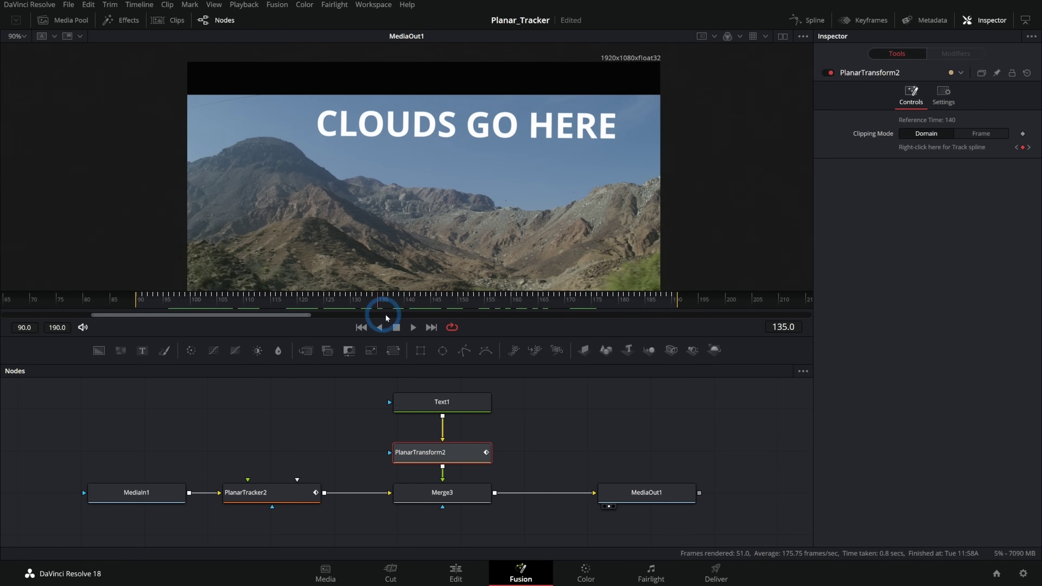
key(space)
scroll(575, 256, up, 2)
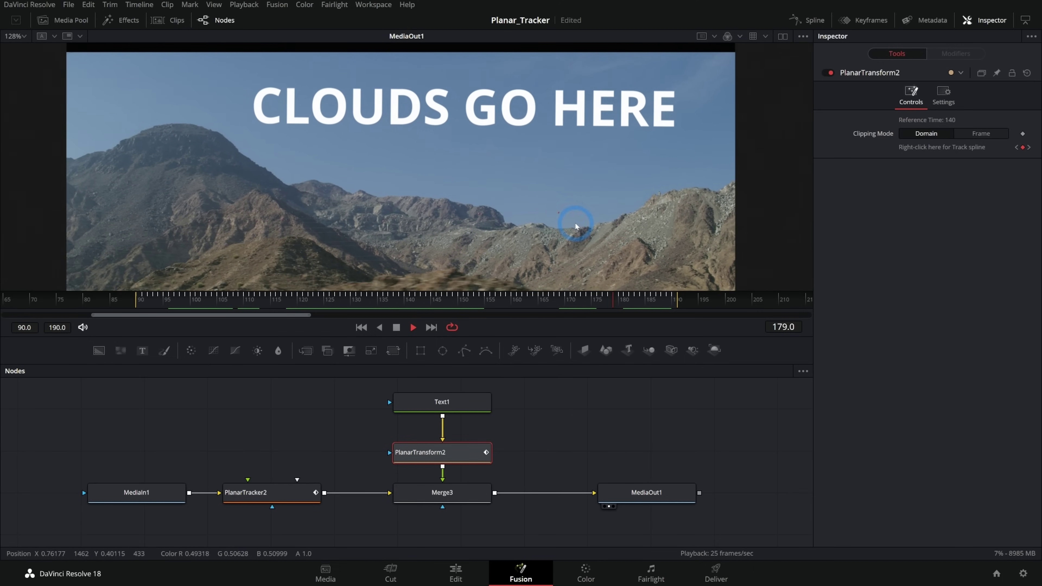
click(396, 327)
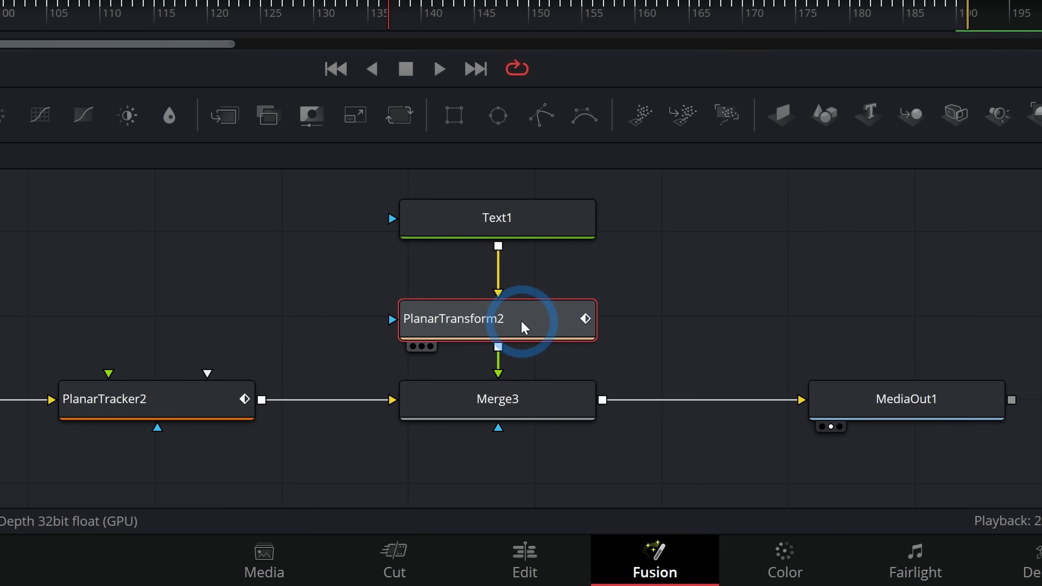
- Frame the whole node tree and view the MediaIn2 cloud footage on its own
mouse_move(455, 455)
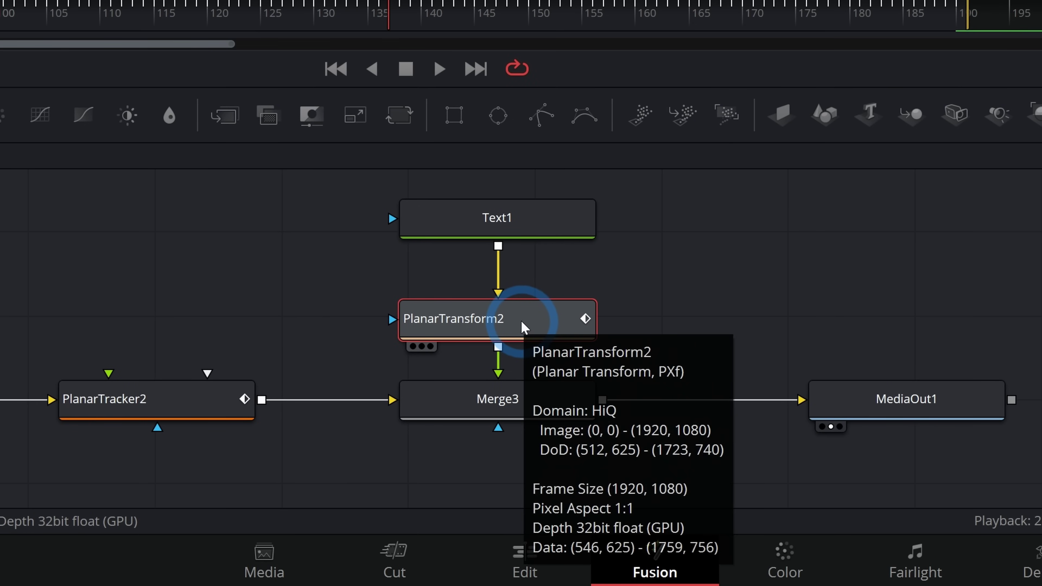
drag(985, 391, 464, 391)
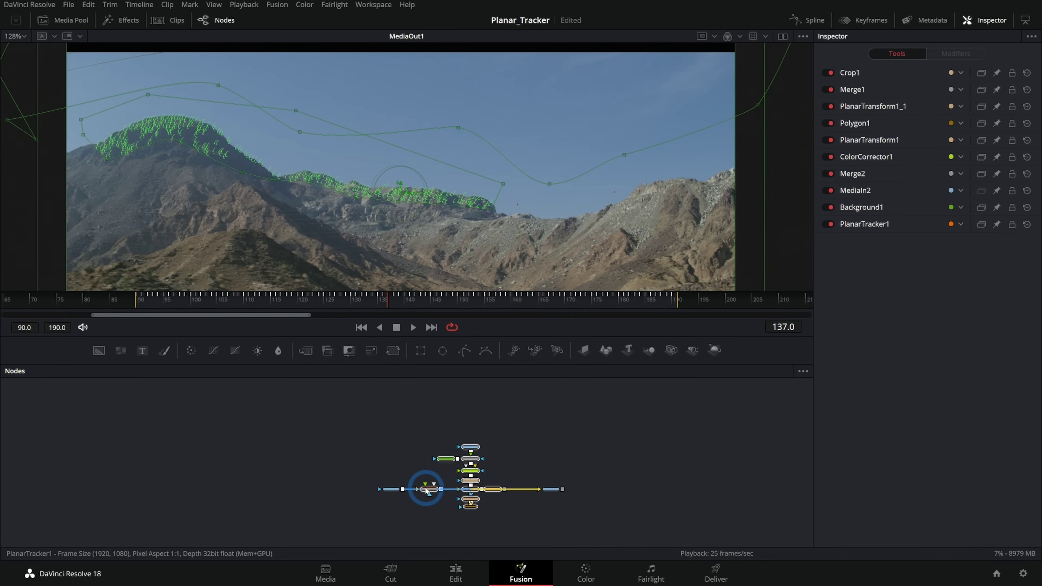
scroll(484, 462, up, 5)
click(463, 399)
key(1)
- Check the Merge2, ColorCorrector1 and Merge1 results in the viewer one after another
drag(458, 449, 632, 119)
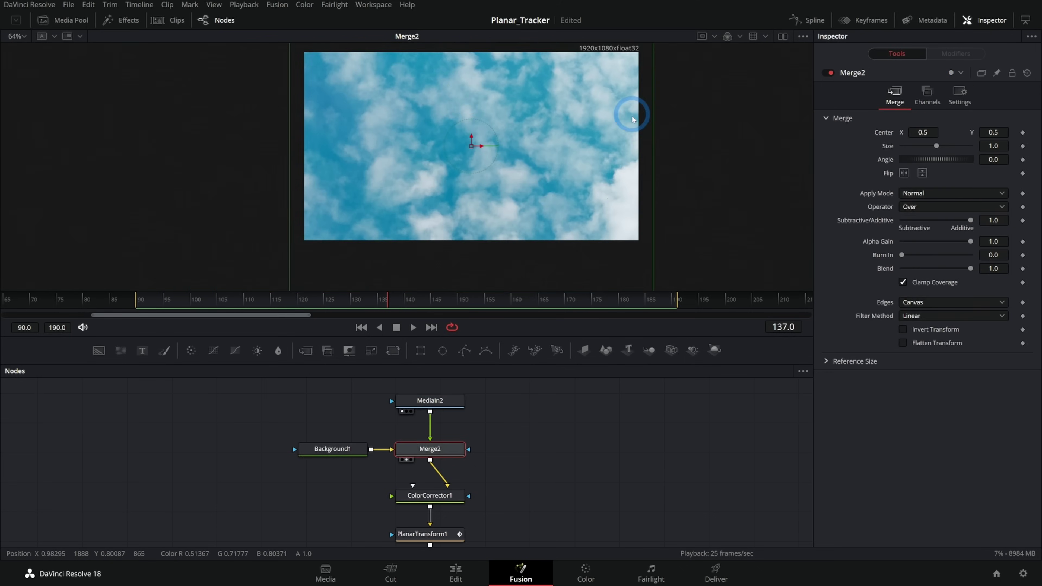
scroll(449, 184, up, 3)
ctrl+scroll(601, 113, up, 2)
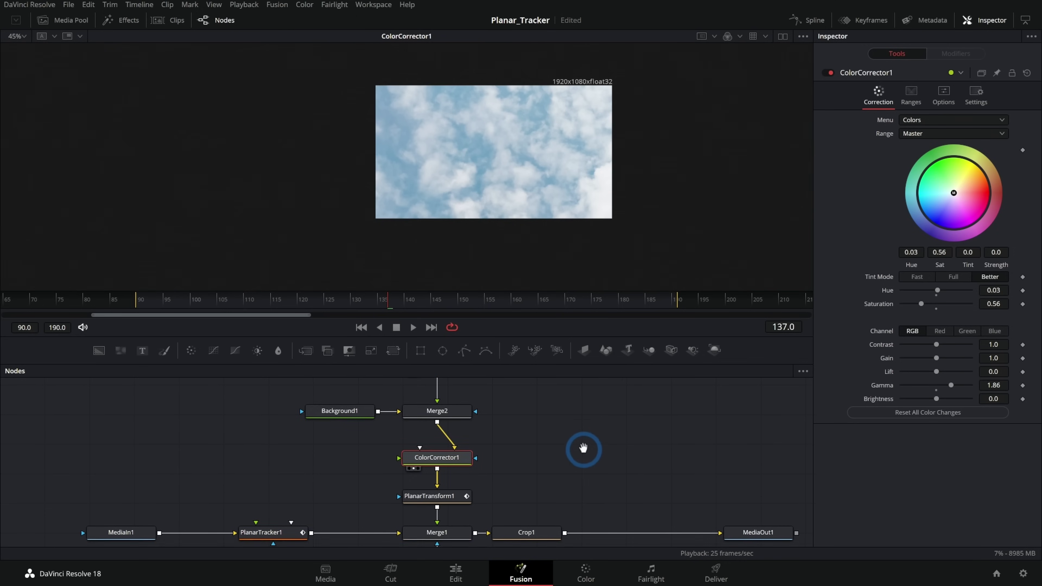
scroll(581, 449, down, 3)
click(457, 438)
drag(448, 481, 538, 194)
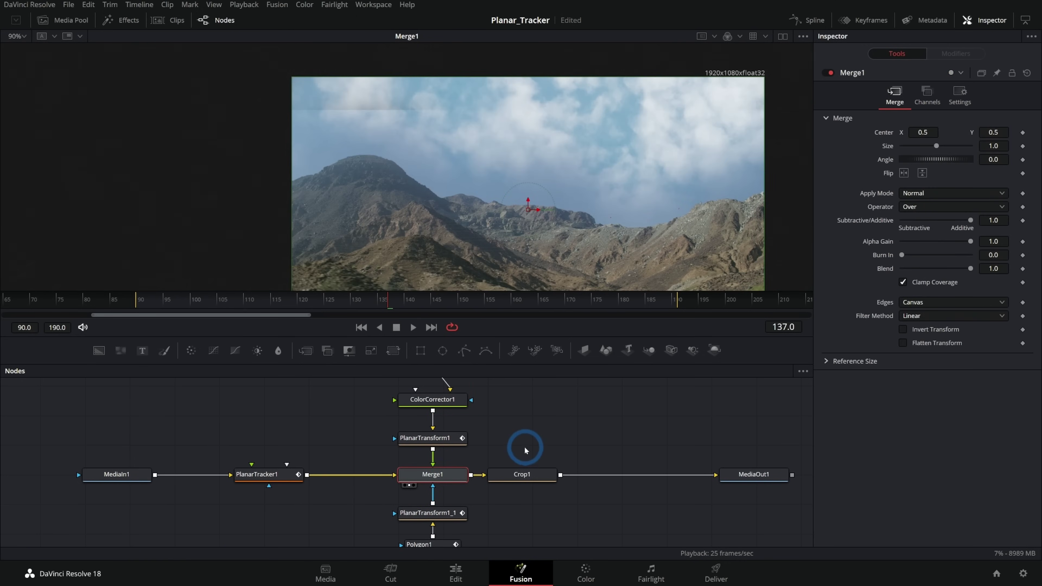
scroll(525, 450, down, 2)
- Inspect the Polygon1 sky mask, then scrub PlanarTransform1_1 in a second viewer to watch it track
click(415, 493)
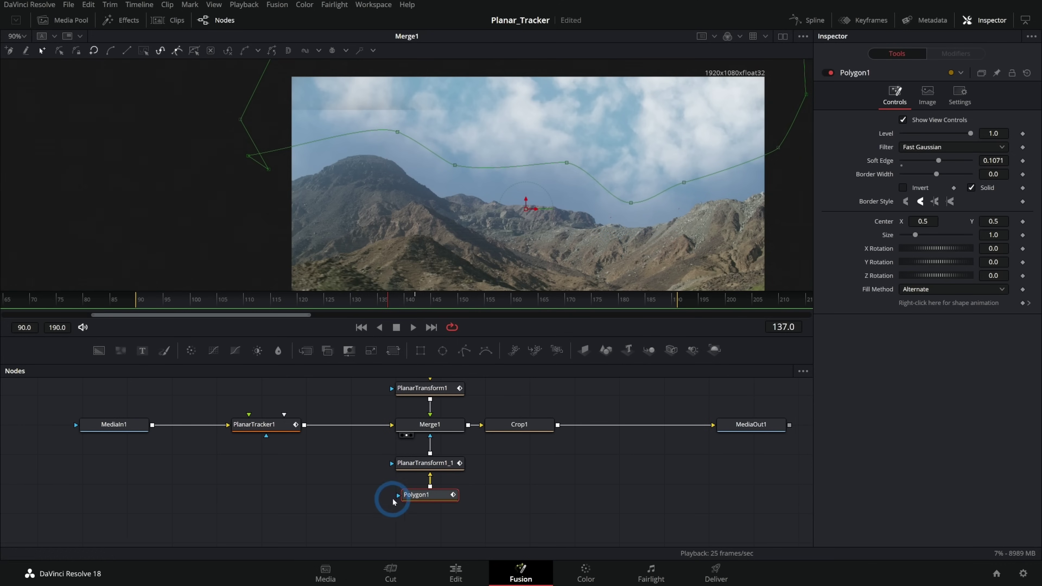
click(458, 464)
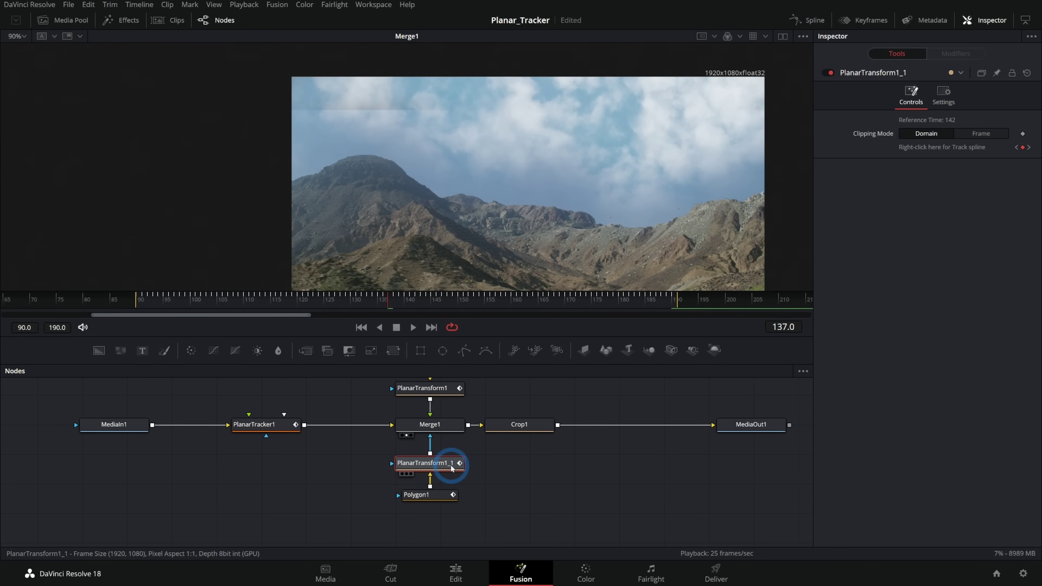
key(1)
drag(286, 305, 492, 323)
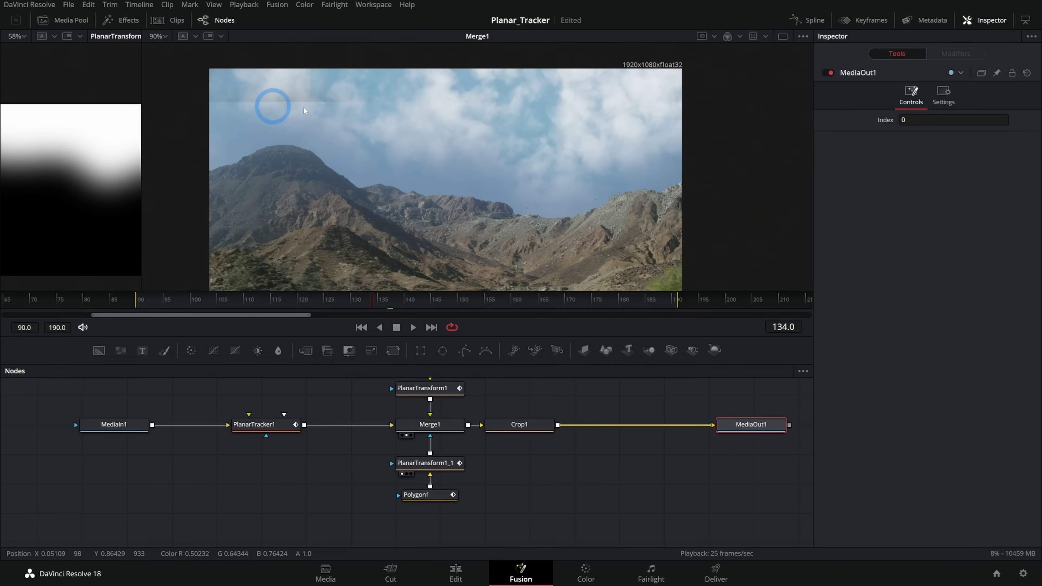
- Play the final sky-replacement output from MediaOut1 in the main viewer, then stop
key(2)
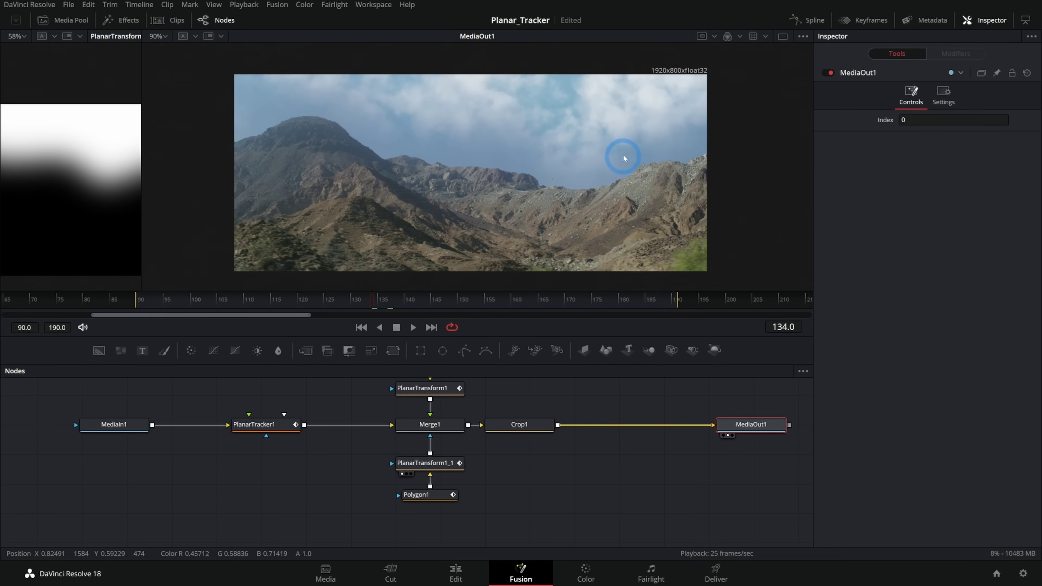
scroll(564, 161, up, 2)
click(413, 327)
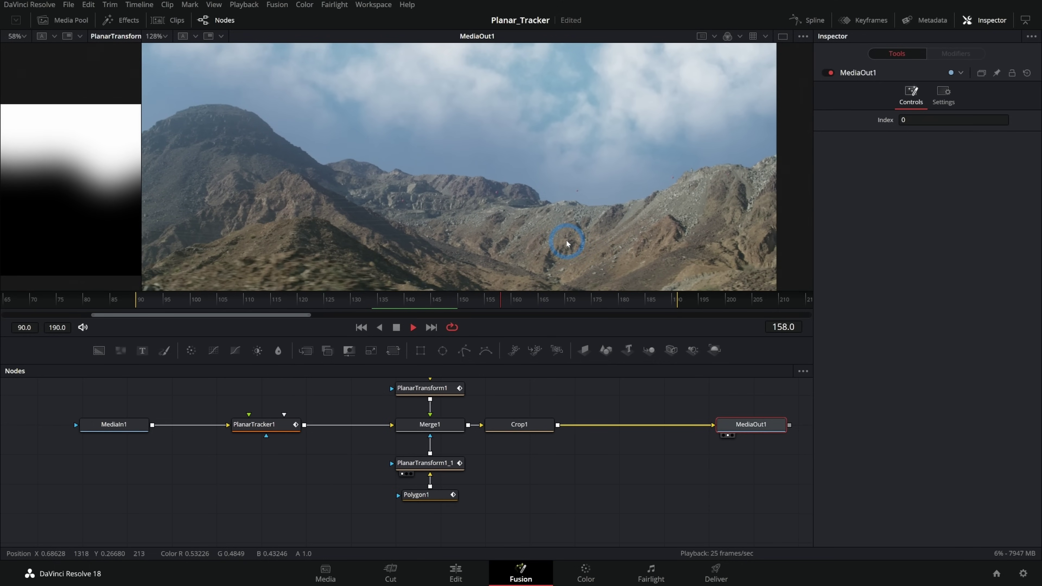
key(space)
drag(520, 452, 538, 481)
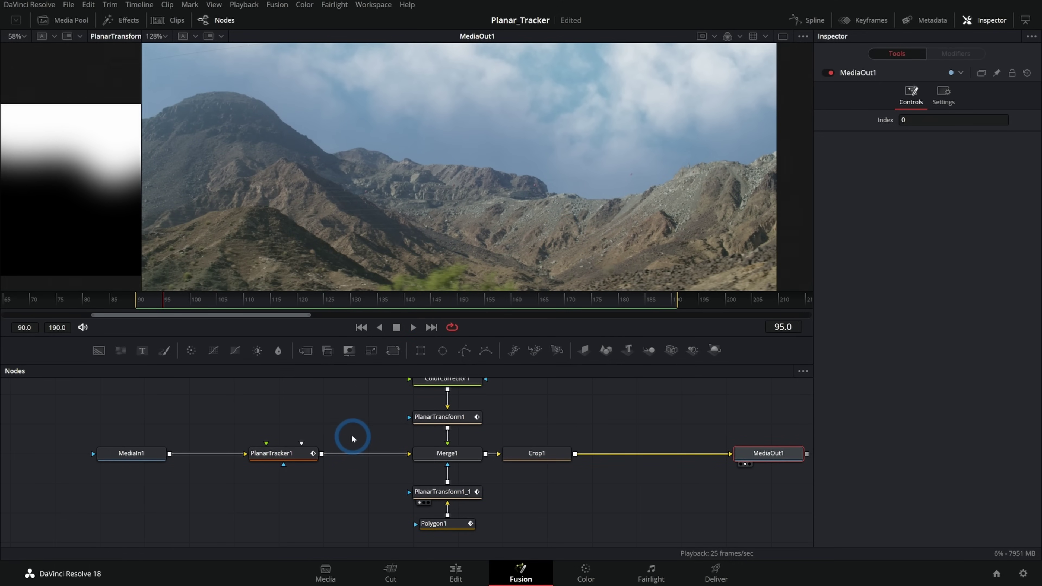
drag(352, 436, 353, 454)
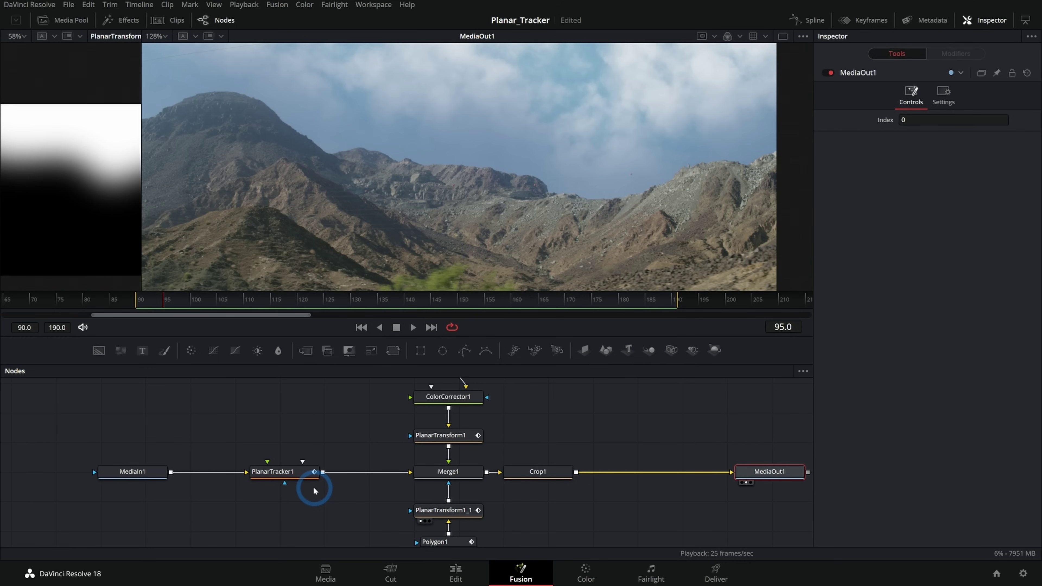
click(284, 475)
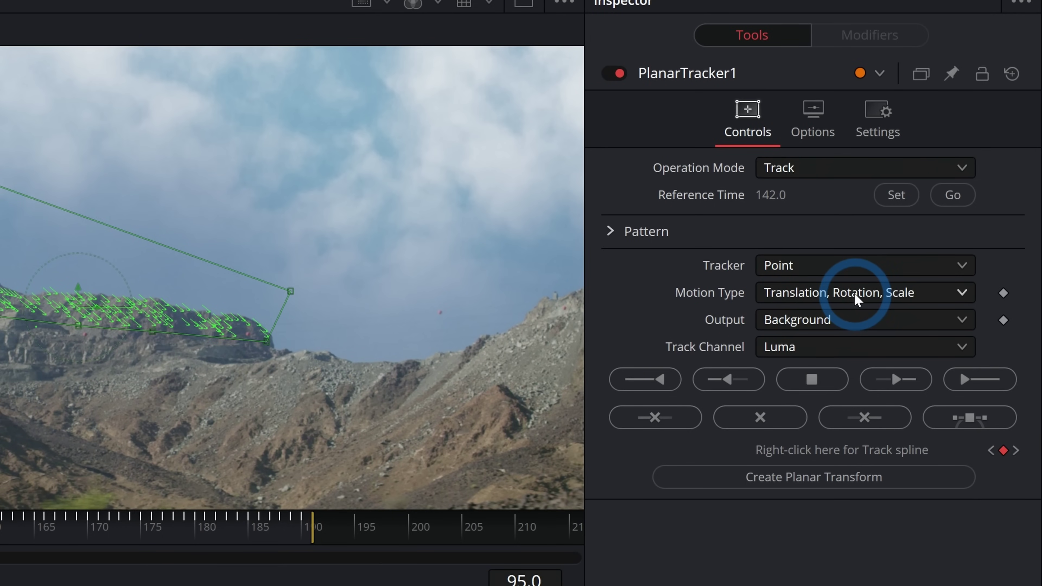
click(851, 477)
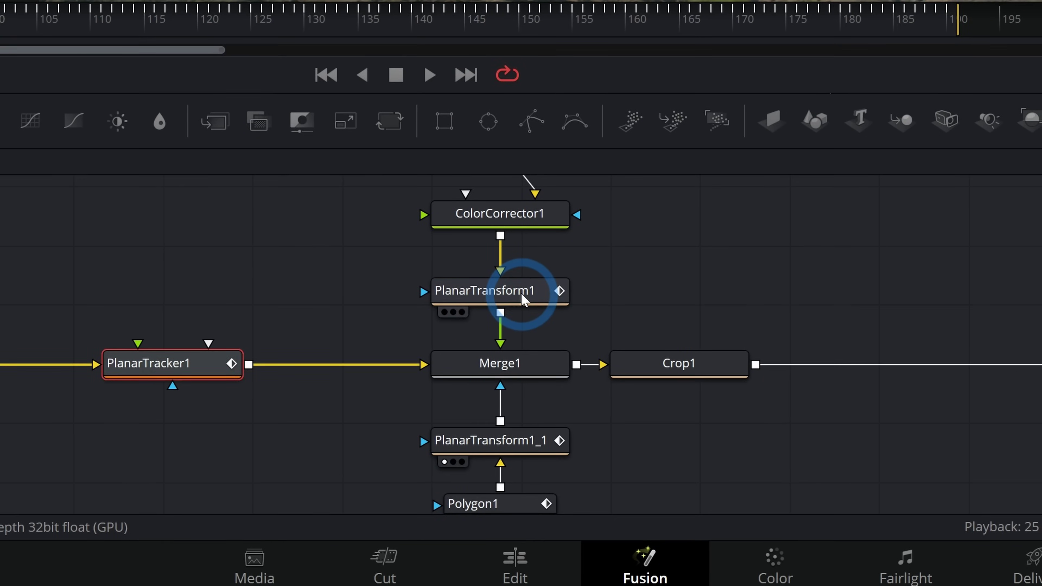
click(459, 435)
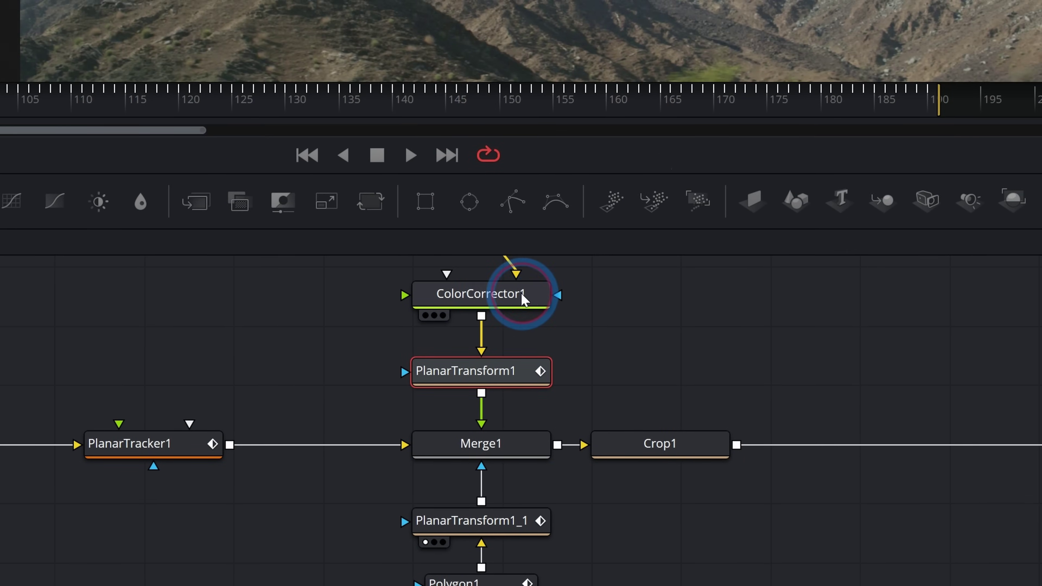
click(543, 237)
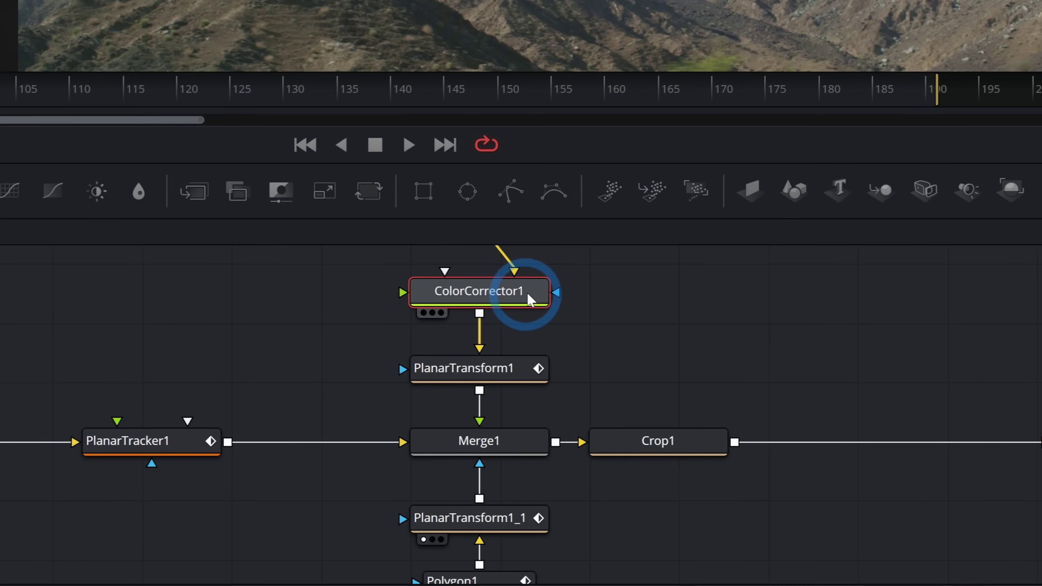
click(506, 441)
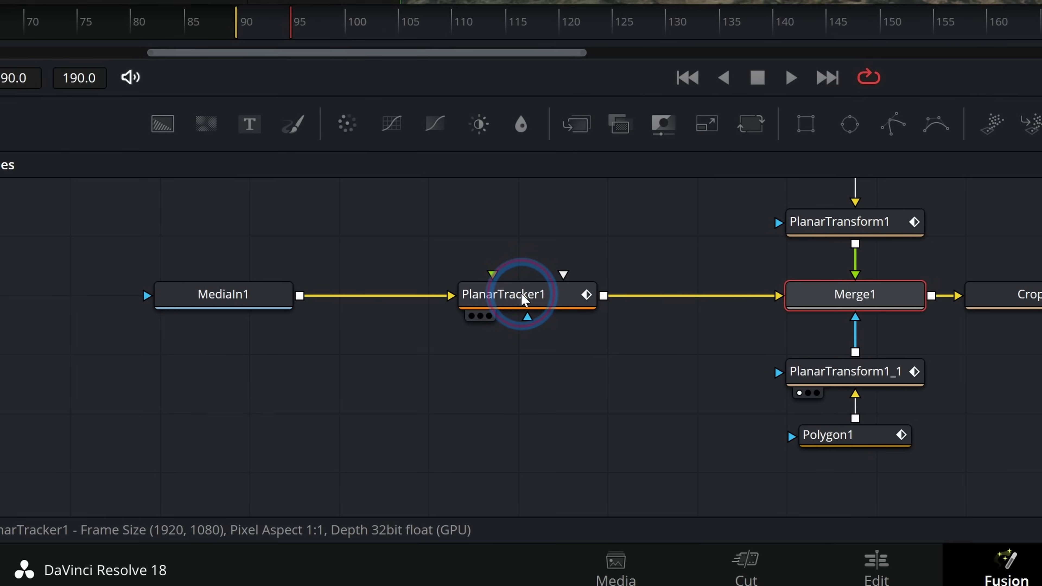
- Delete the PlanarTracker1 node and scrub to frame 152 to check the sky
click(284, 440)
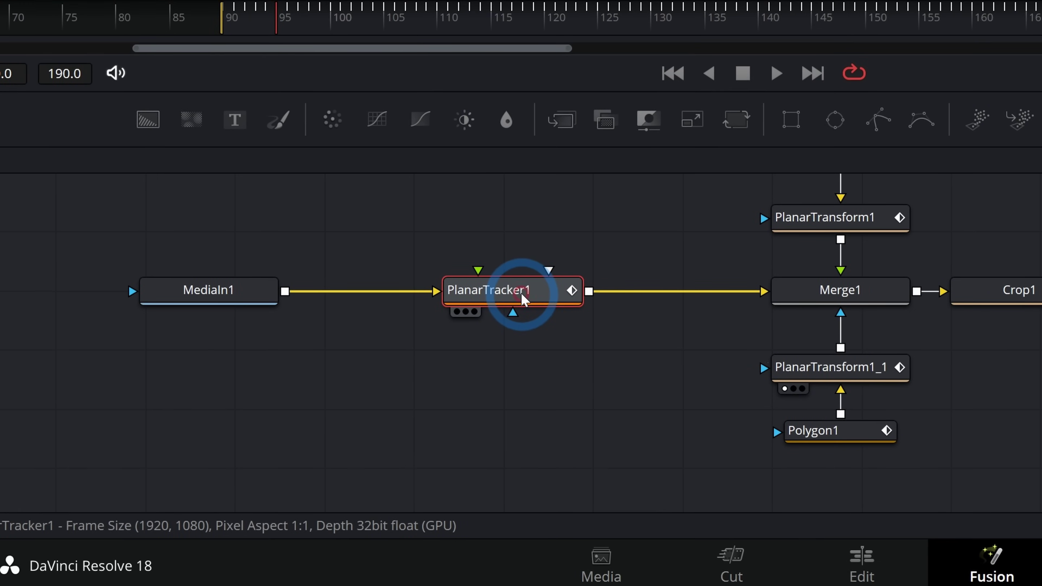
key(Delete)
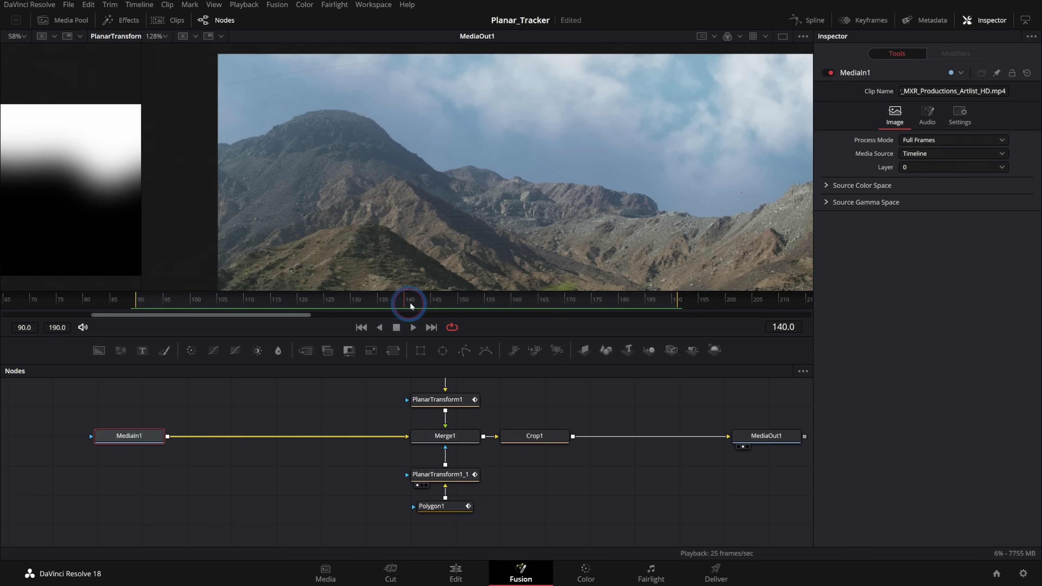
drag(411, 306, 472, 301)
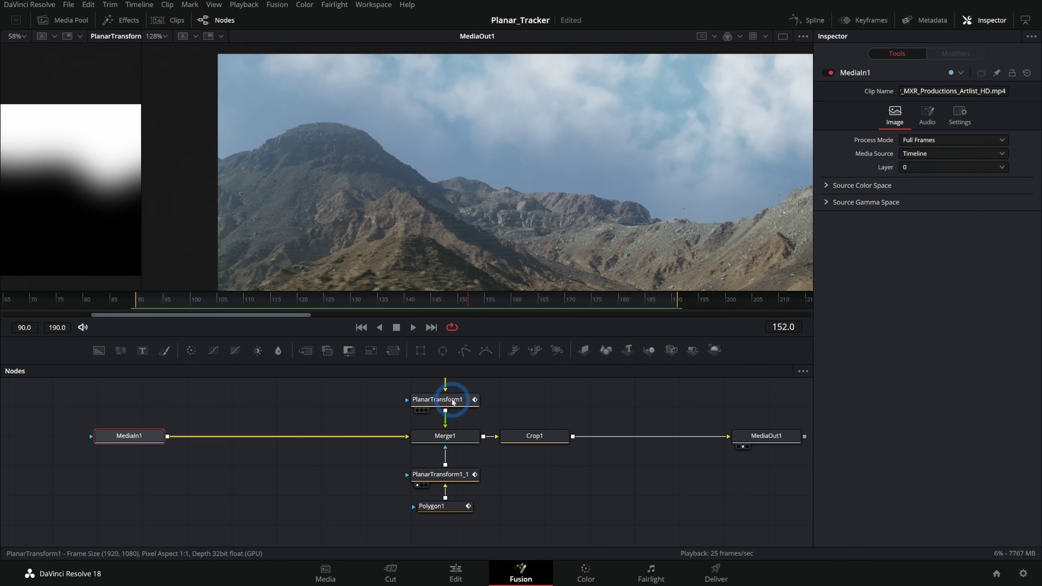
- Select PlanarTransform1, play the comp without the tracker, and pan the graph to ColorCorrector1
click(468, 400)
click(523, 303)
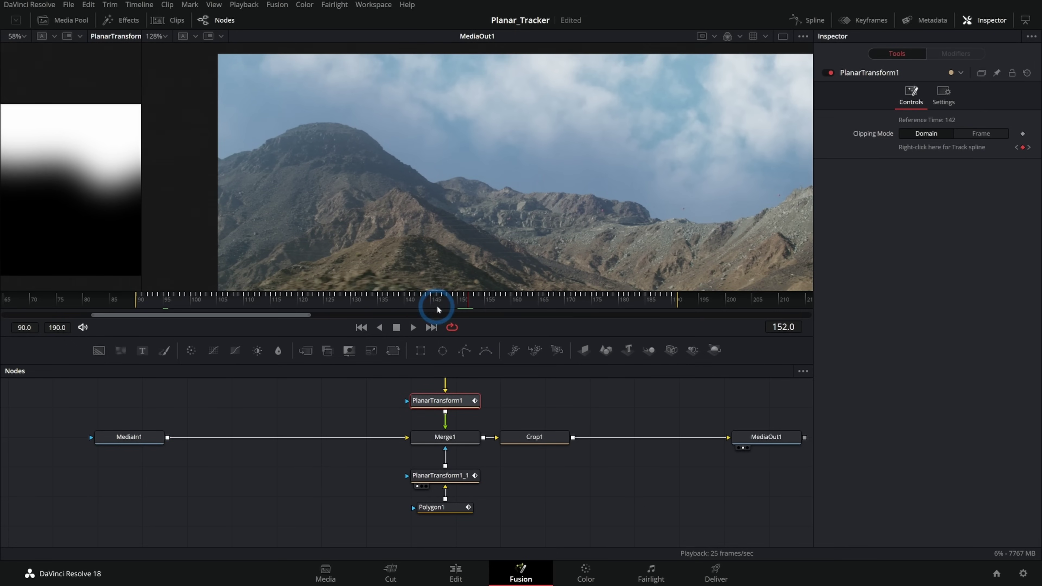
click(413, 327)
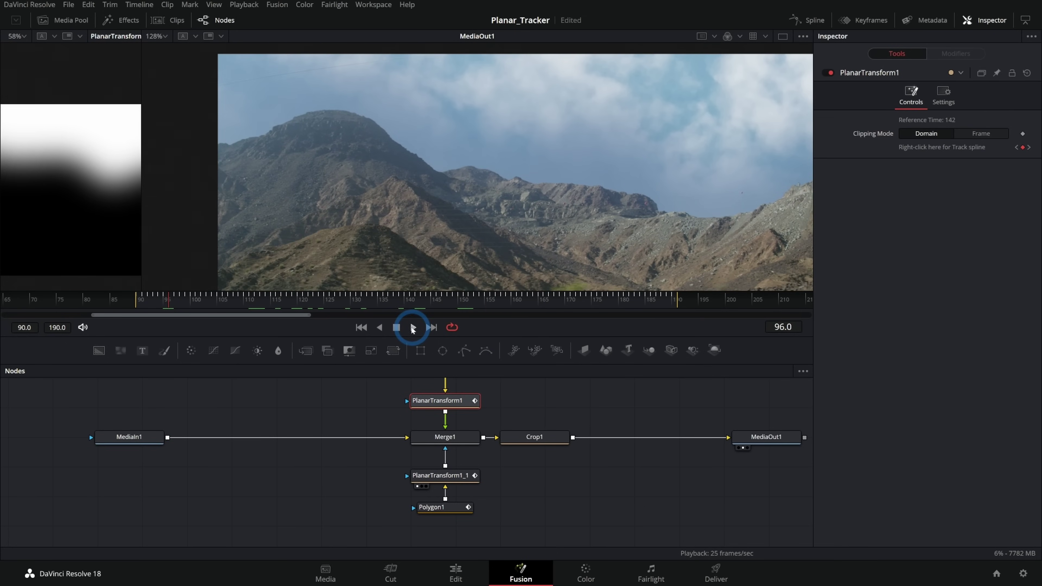
click(396, 327)
click(542, 217)
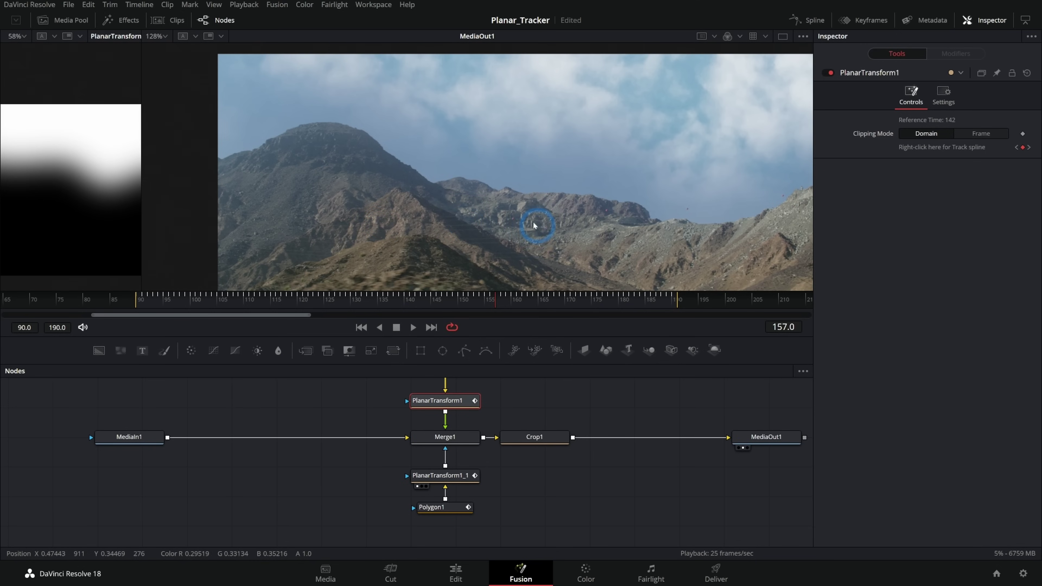
click(548, 388)
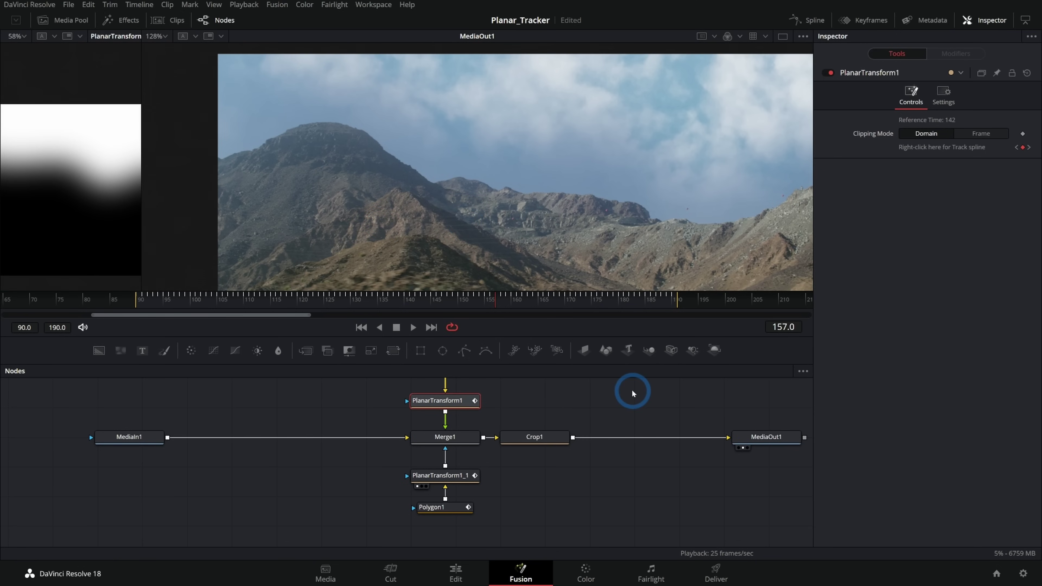
drag(601, 394, 565, 433)
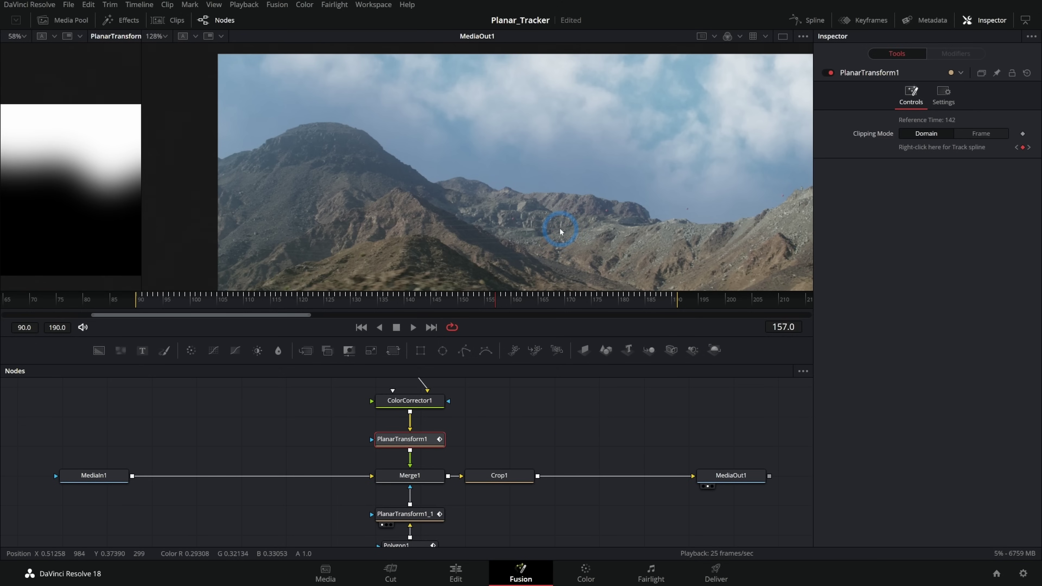